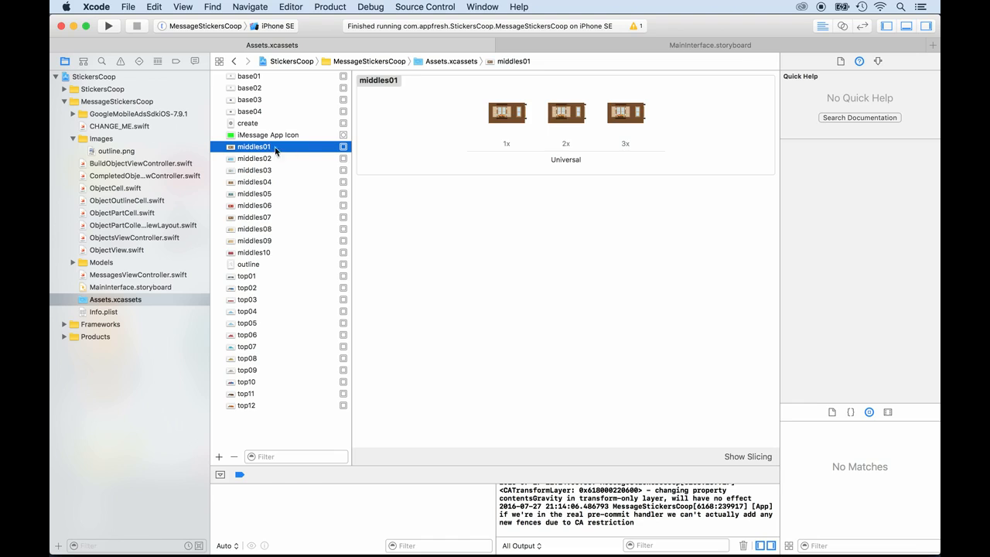
right_click(237, 152)
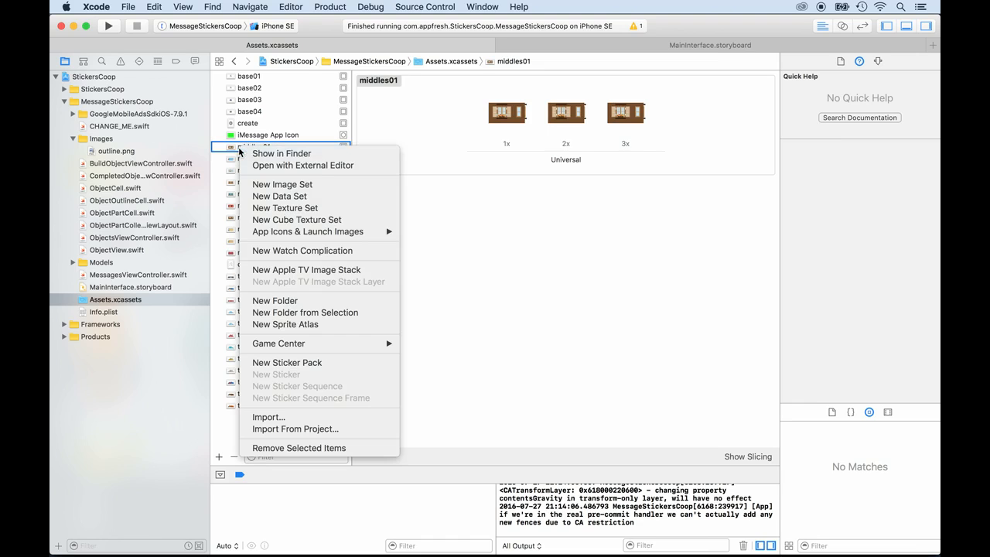
click(255, 154)
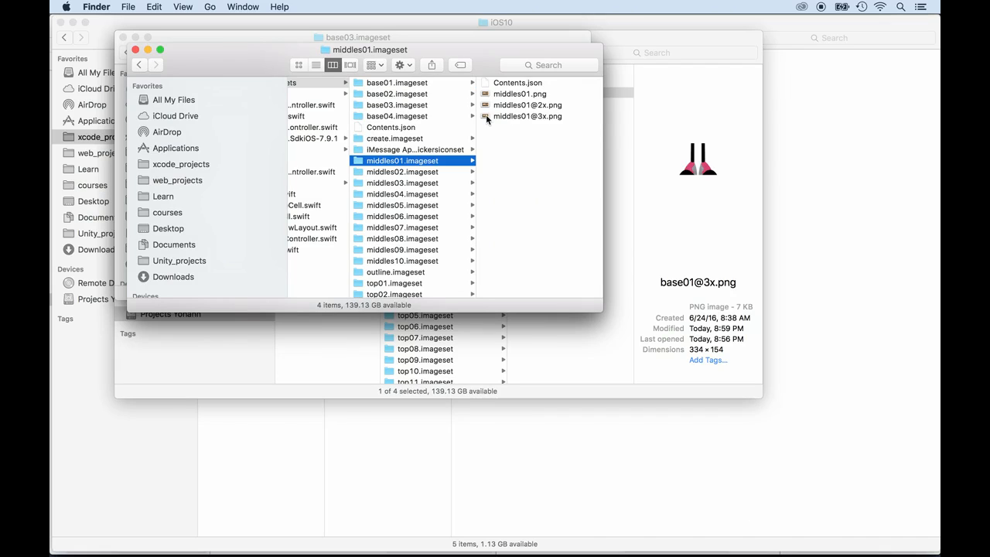
click(488, 117)
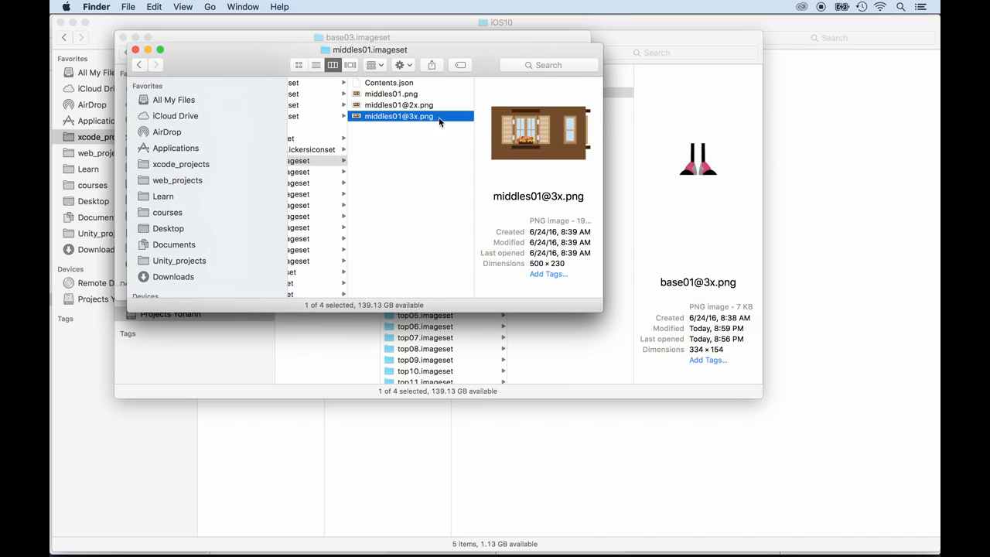
right_click(415, 118)
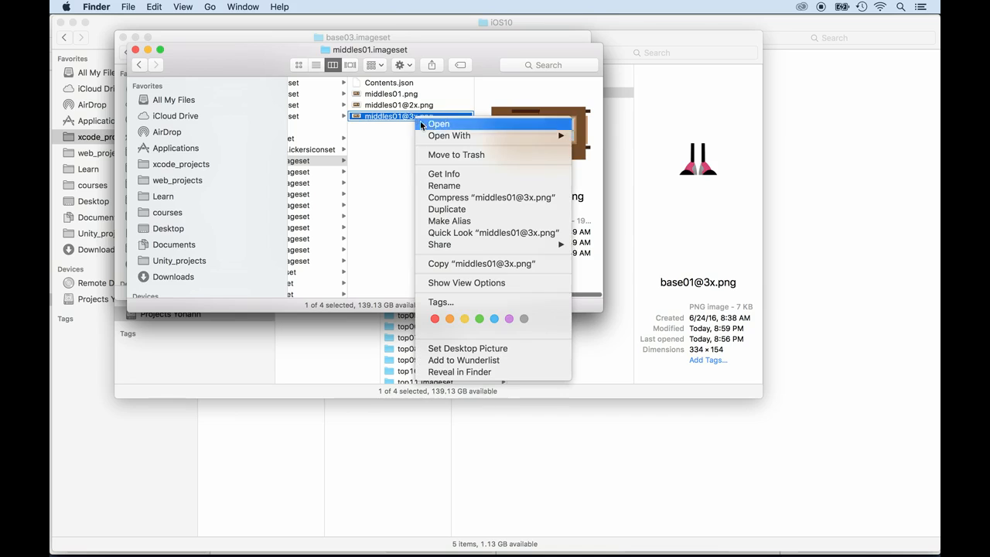
mouse_move(560, 138)
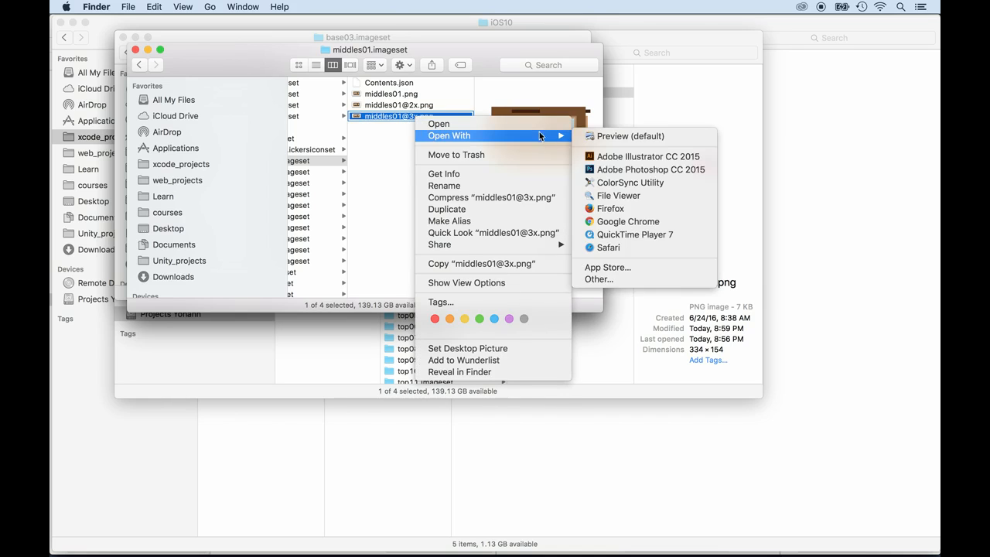
click(606, 170)
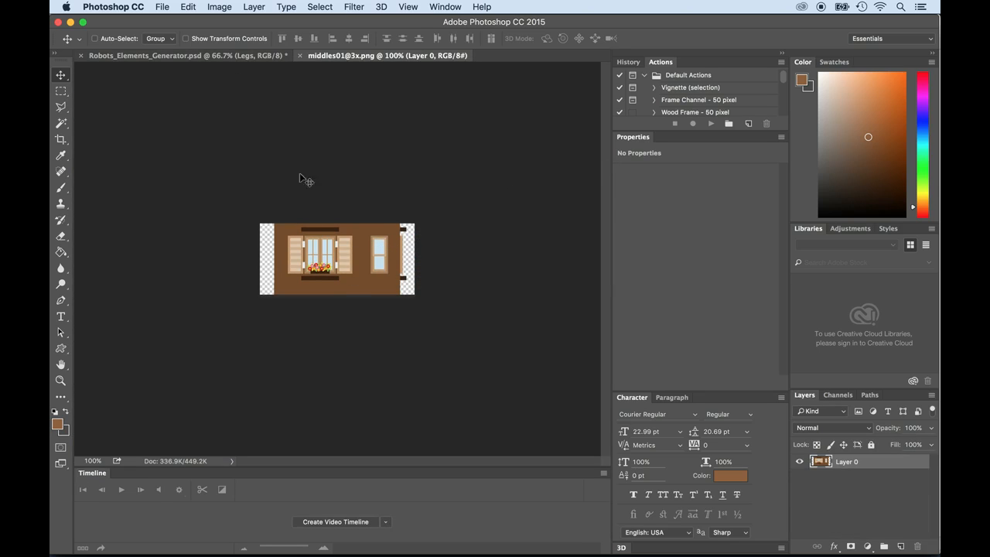
click(217, 56)
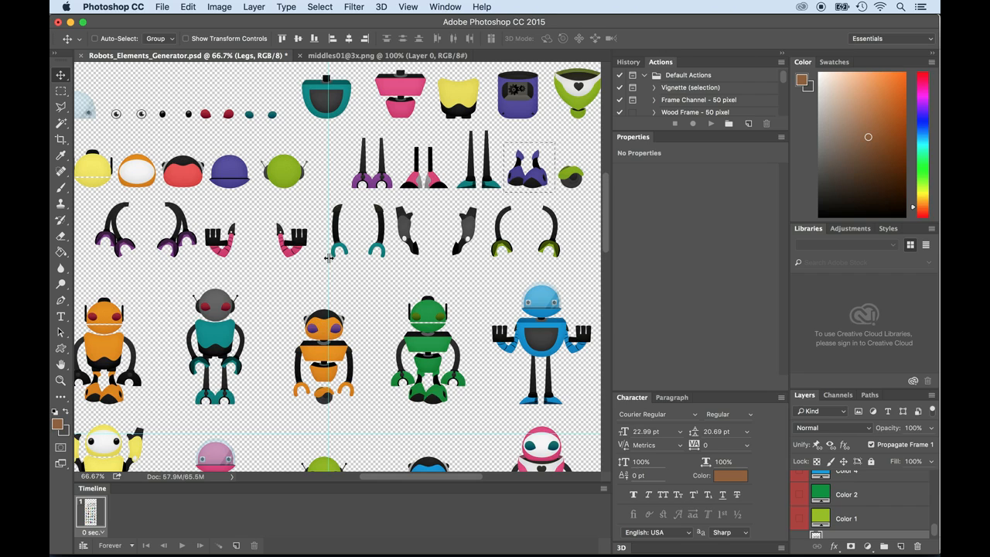
scroll(162, 198, up, 2)
scroll(163, 197, left, 1)
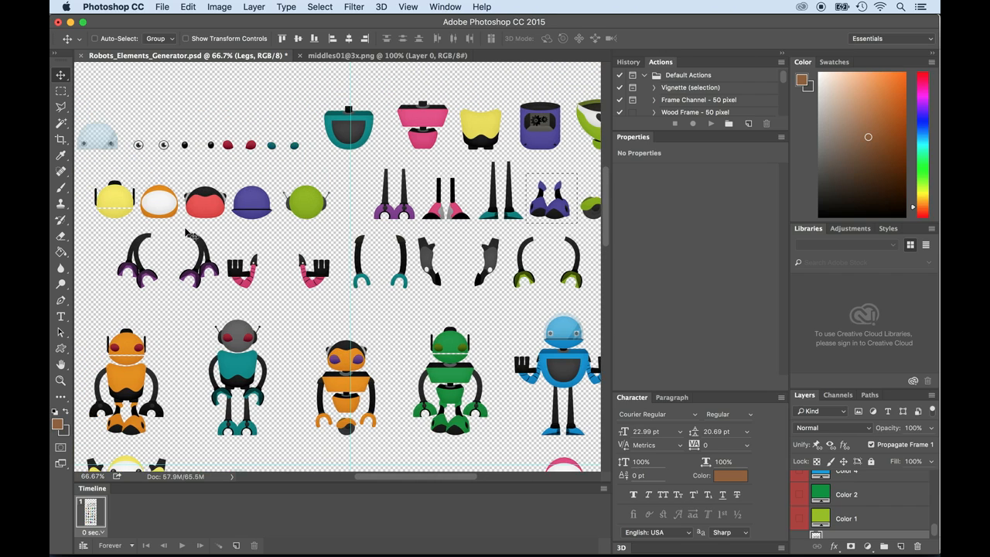
click(61, 91)
drag(314, 105, 383, 160)
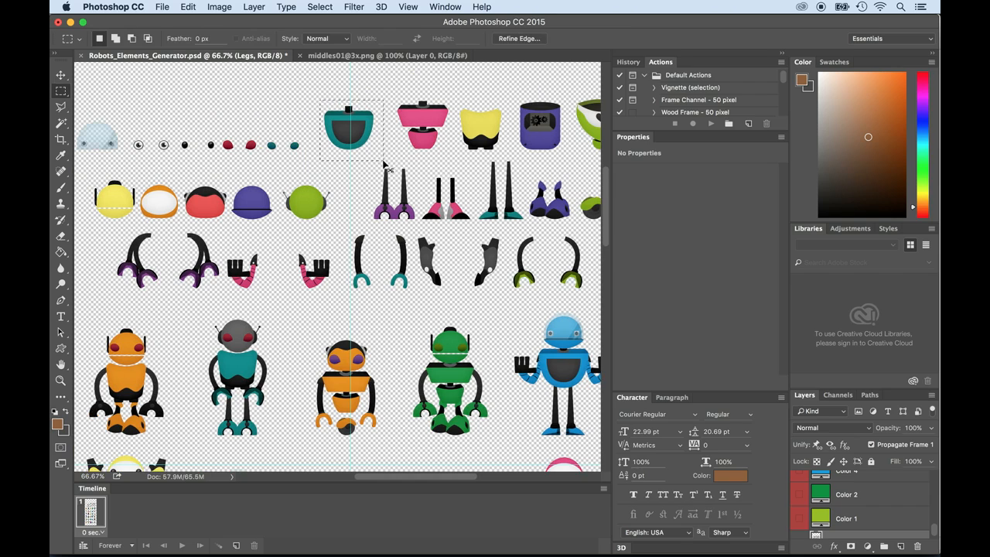
click(355, 55)
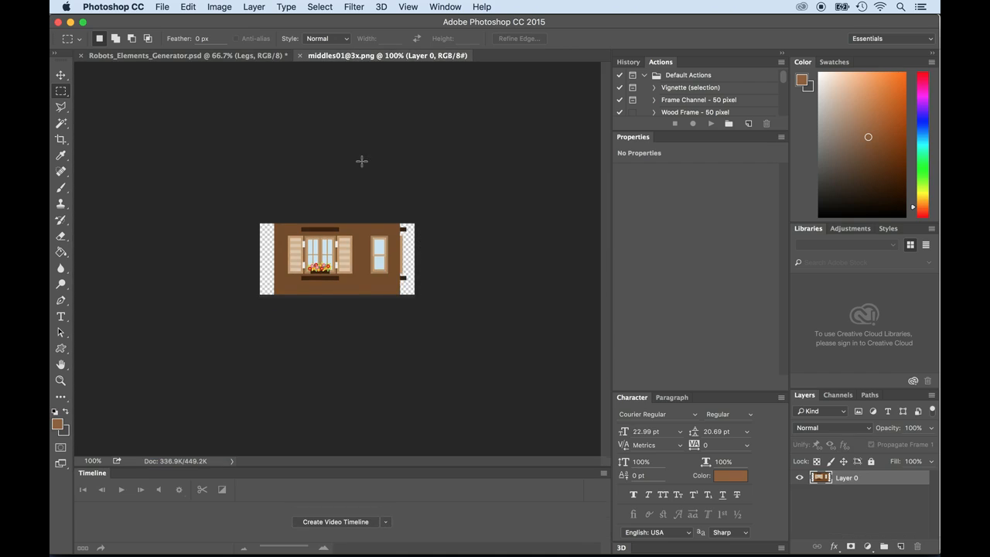
key(super+v)
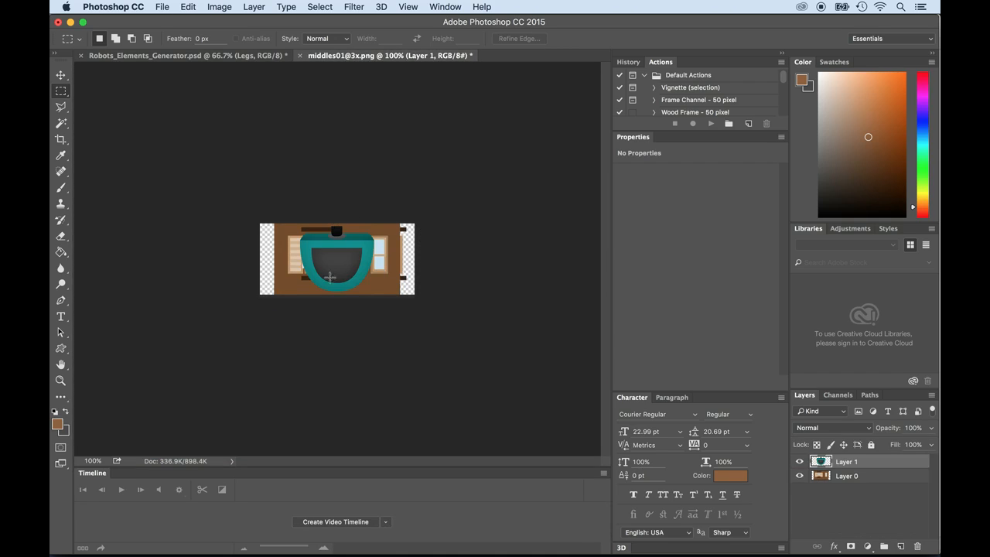
Step: Scale the pasted teal body proportionally to 108% with Free Transform
key(super+t)
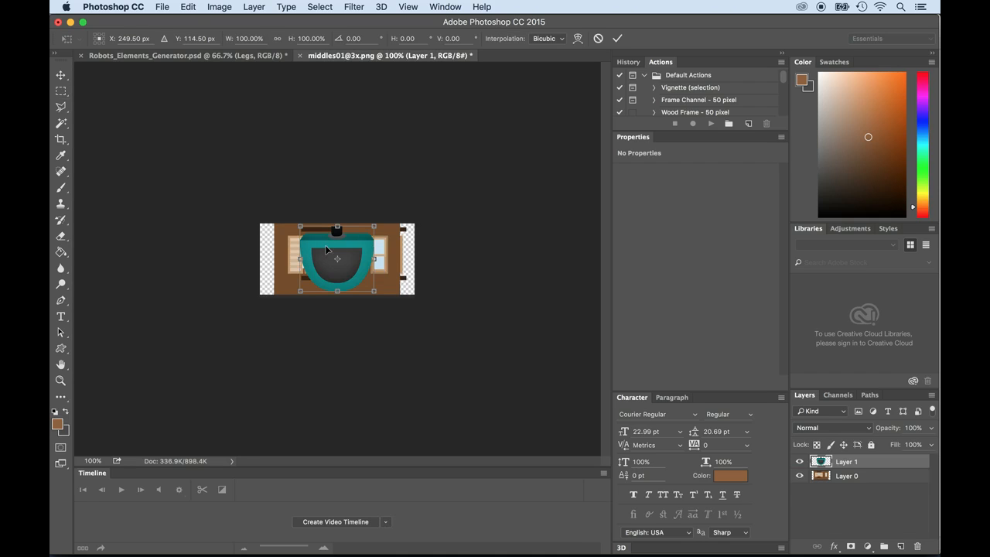
click(277, 39)
drag(291, 45, 297, 45)
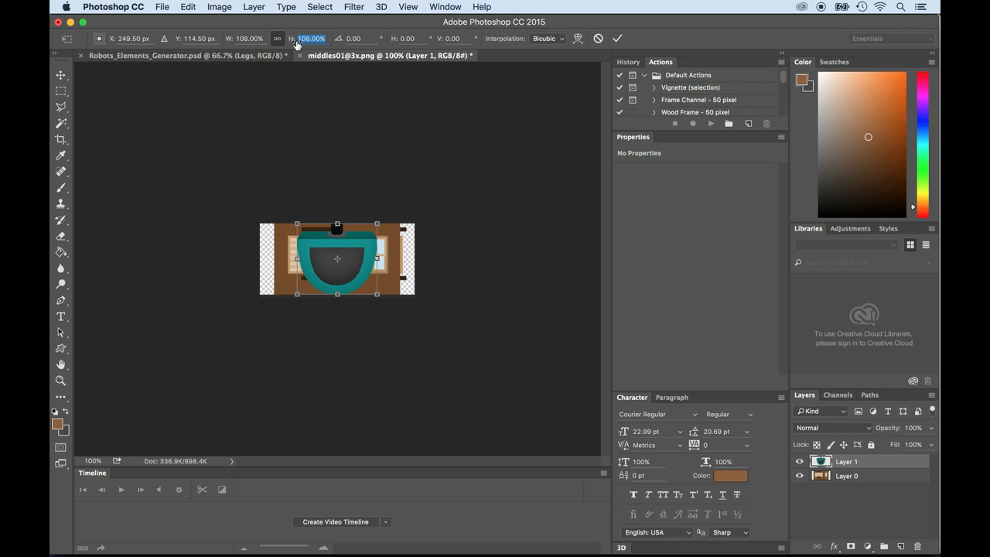
key(Return)
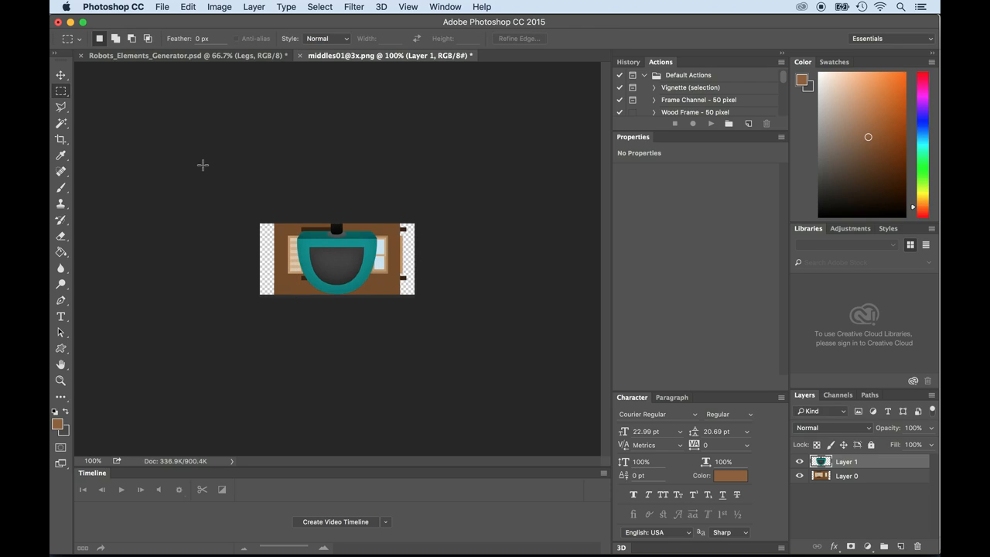
Step: Hide the house image on Layer 0 and scale the teal body proportionally to 101%
click(800, 476)
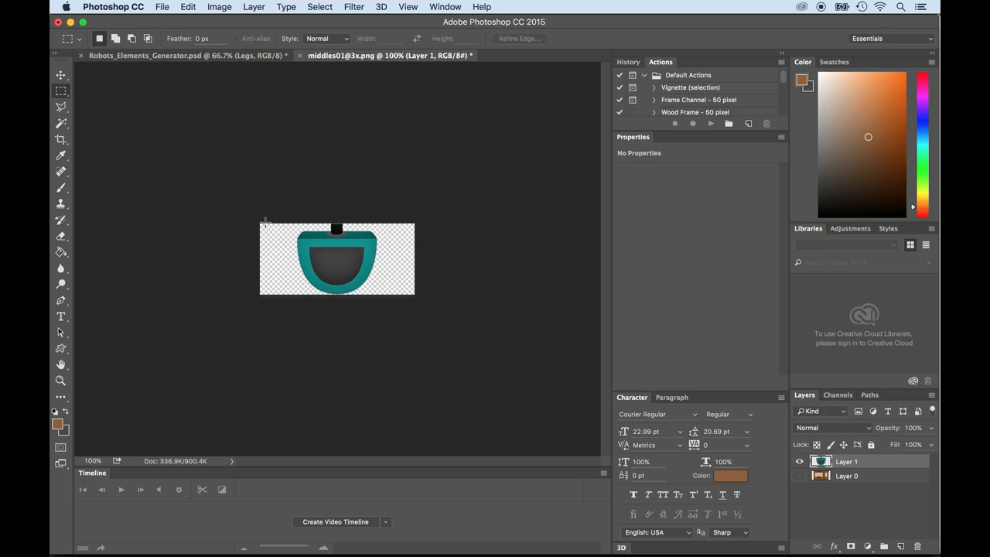
key(super+t)
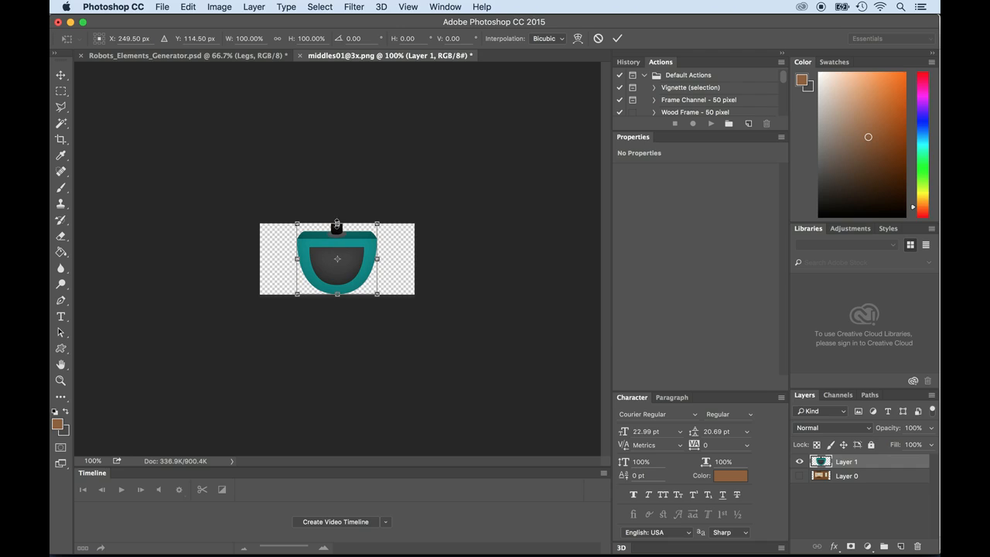
click(281, 40)
double_click(302, 38)
text(101)
key(Return)
key(Return)
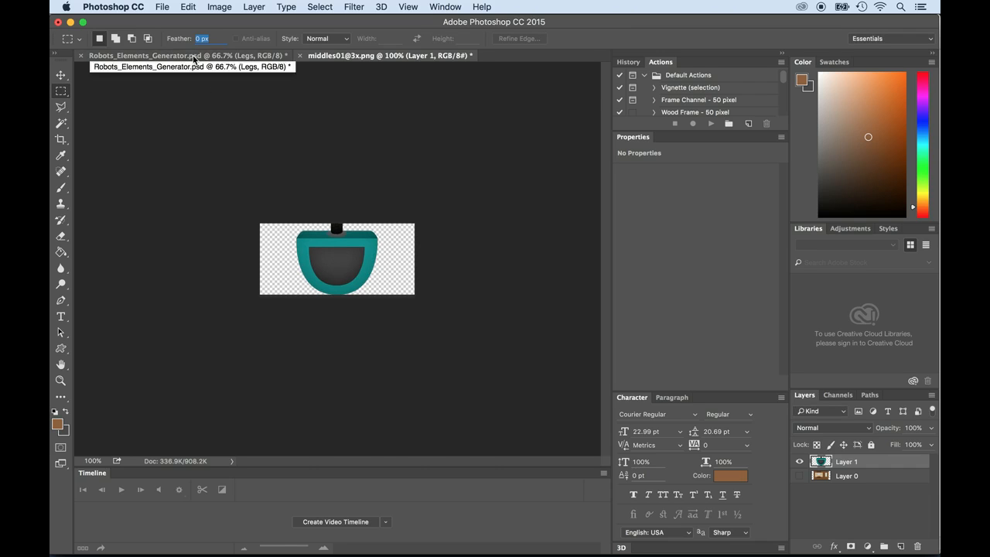
click(194, 56)
scroll(264, 193, right, 3)
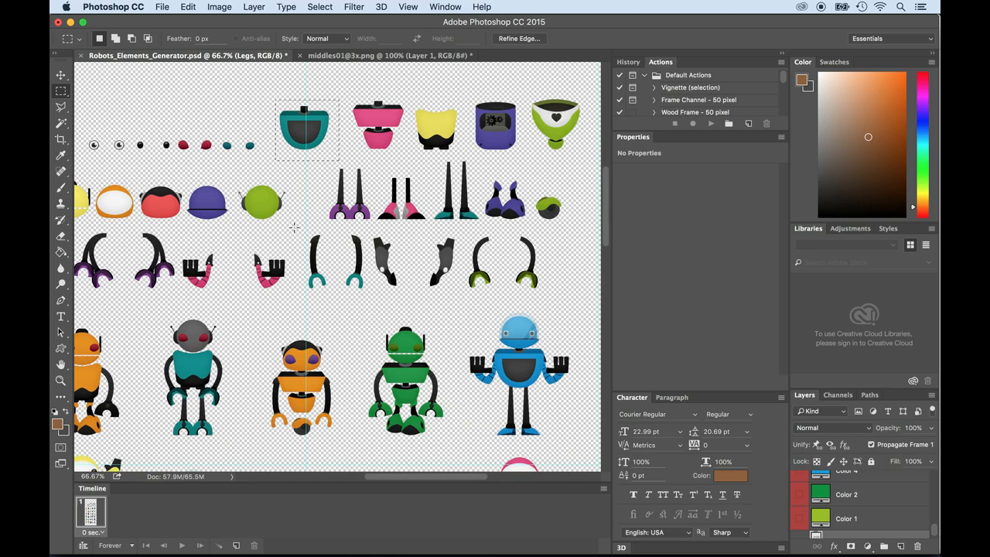
drag(301, 231, 364, 291)
click(349, 56)
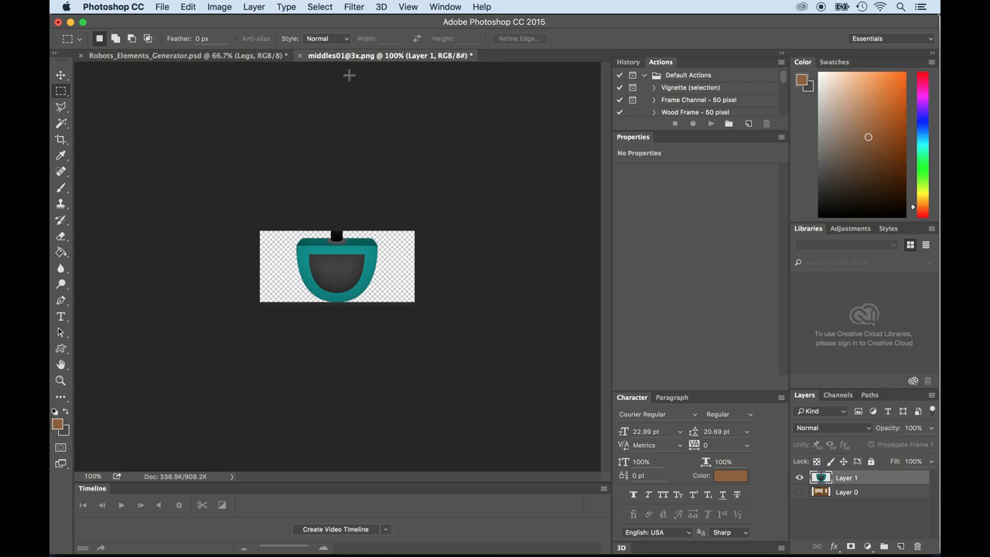
key(super+v)
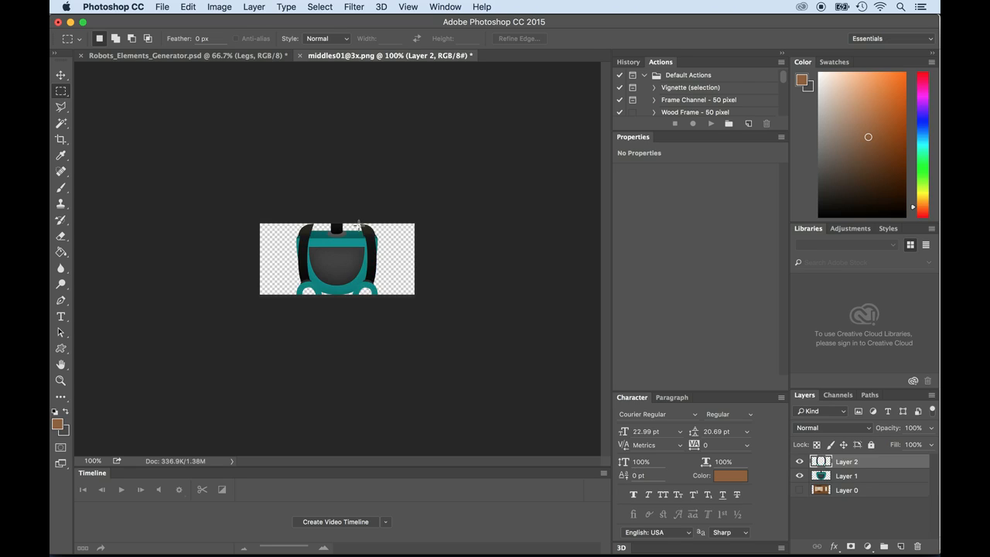
key(Delete)
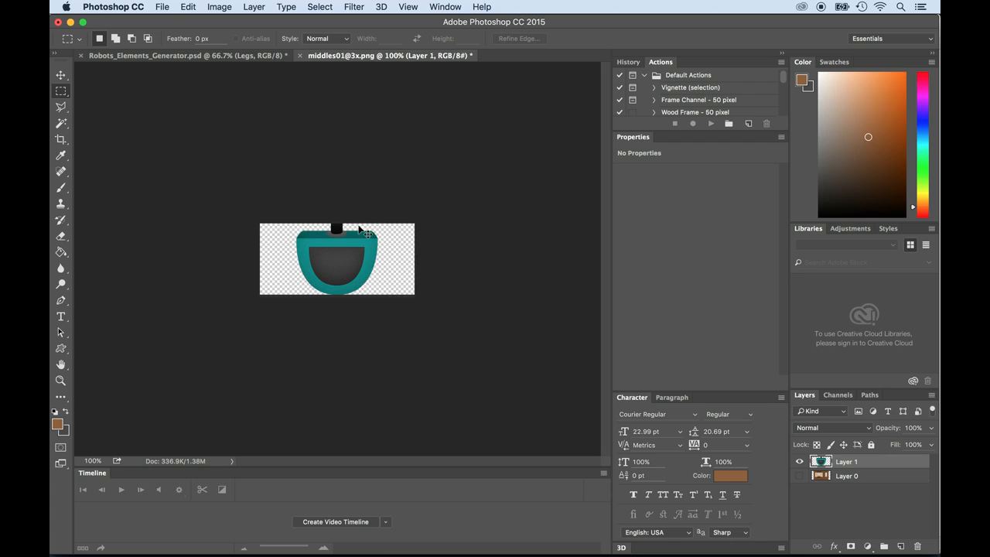
click(226, 55)
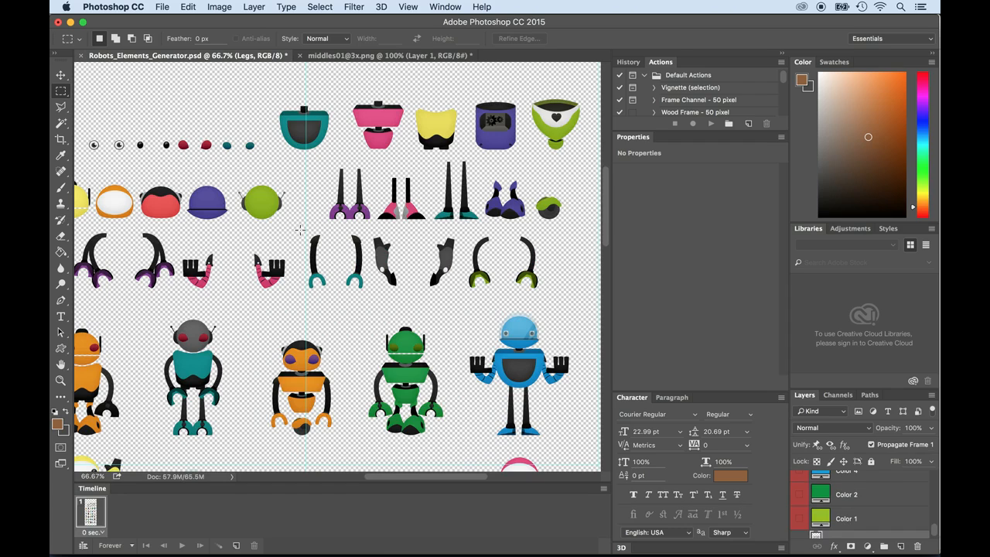
drag(301, 230, 334, 298)
key(super+c)
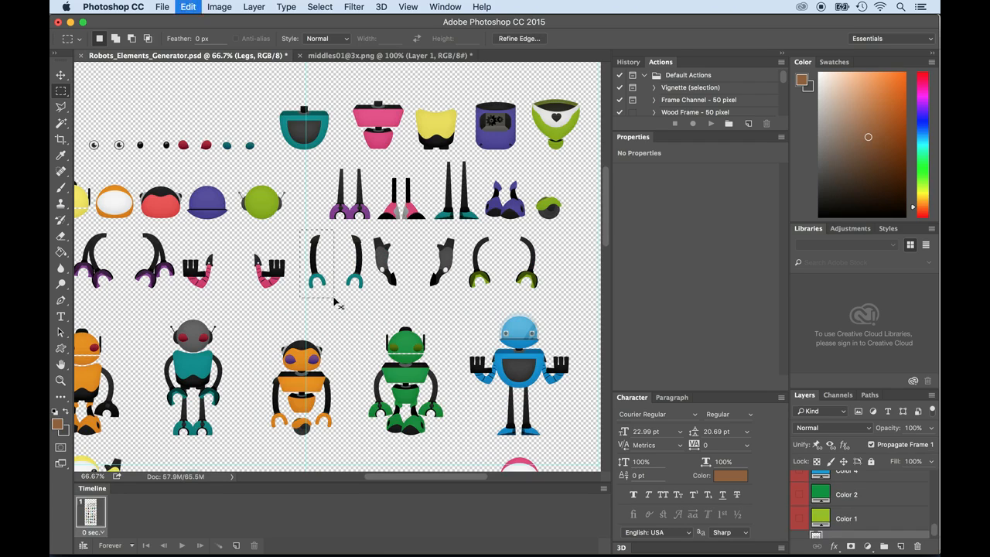
click(363, 56)
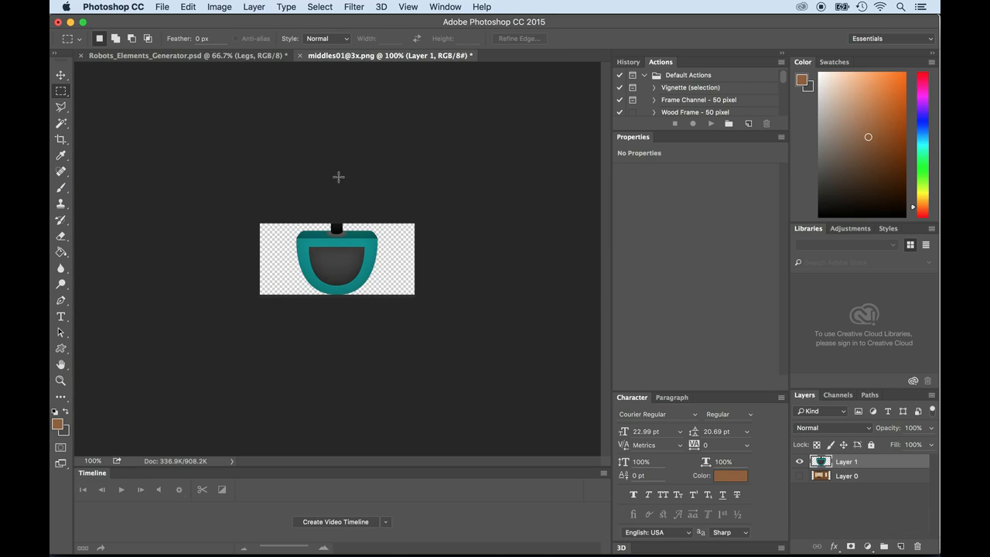
key(super+v)
Step: Attach the arm to the body's left shoulder, rotating it about 39.5° and scaling it proportionally to about 72.6%
click(58, 74)
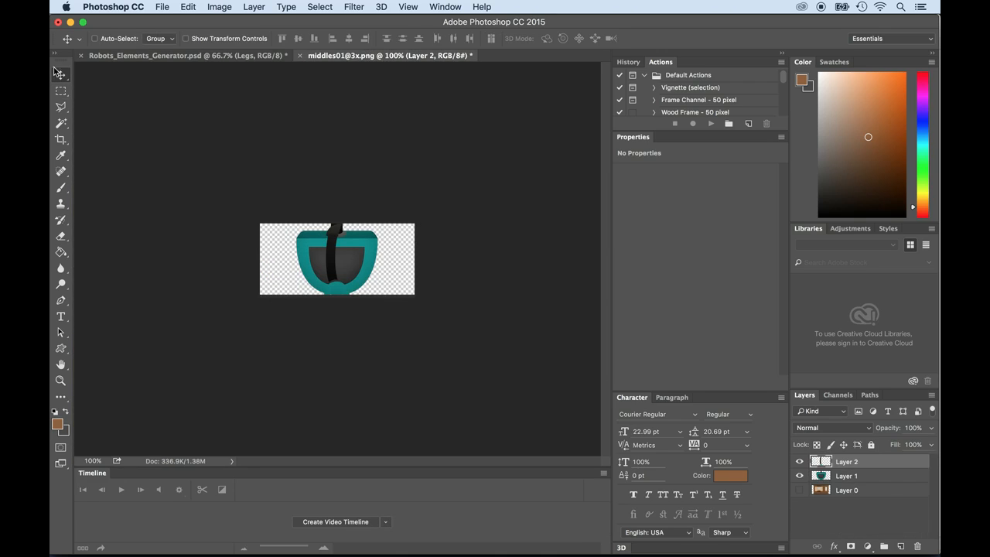
drag(321, 236, 288, 246)
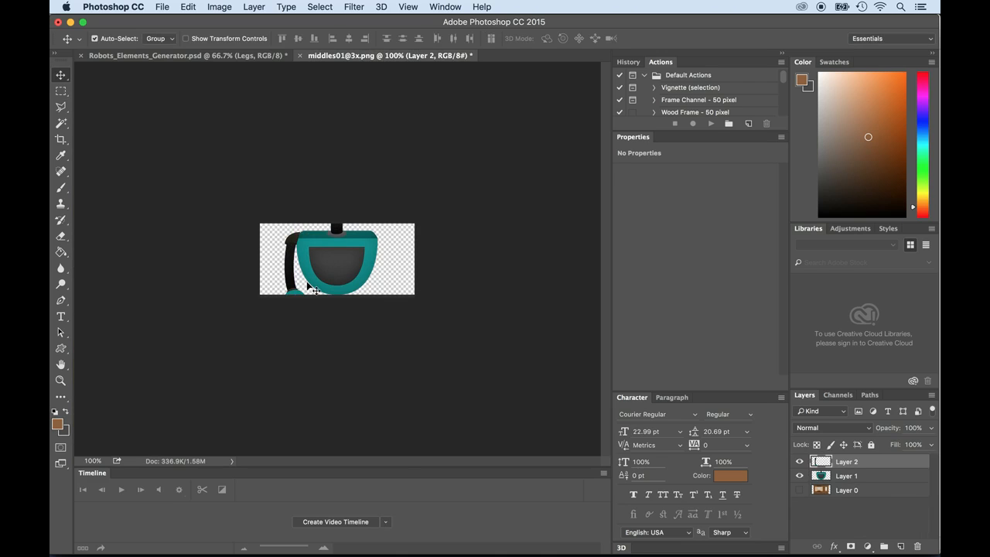
key(super+t)
drag(283, 311, 263, 302)
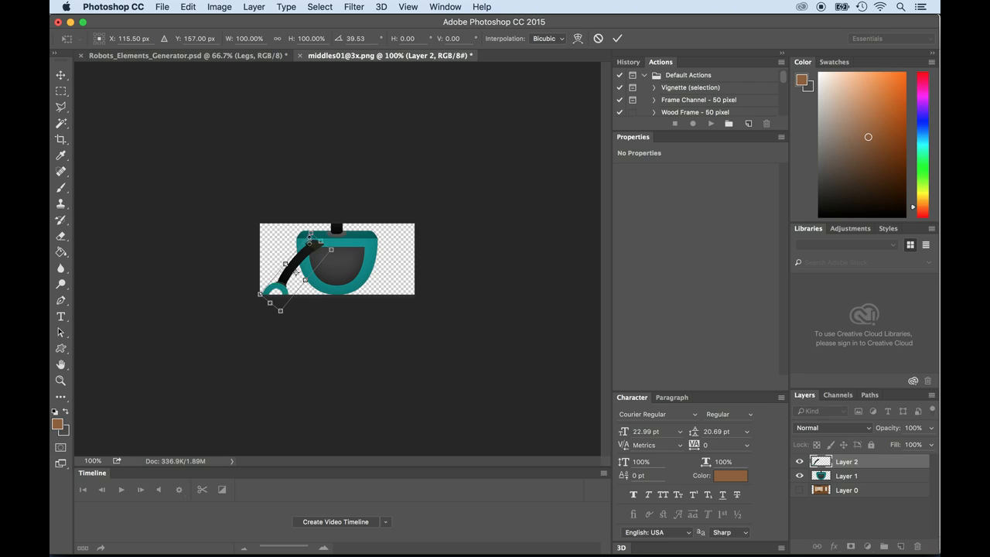
drag(310, 232, 298, 249)
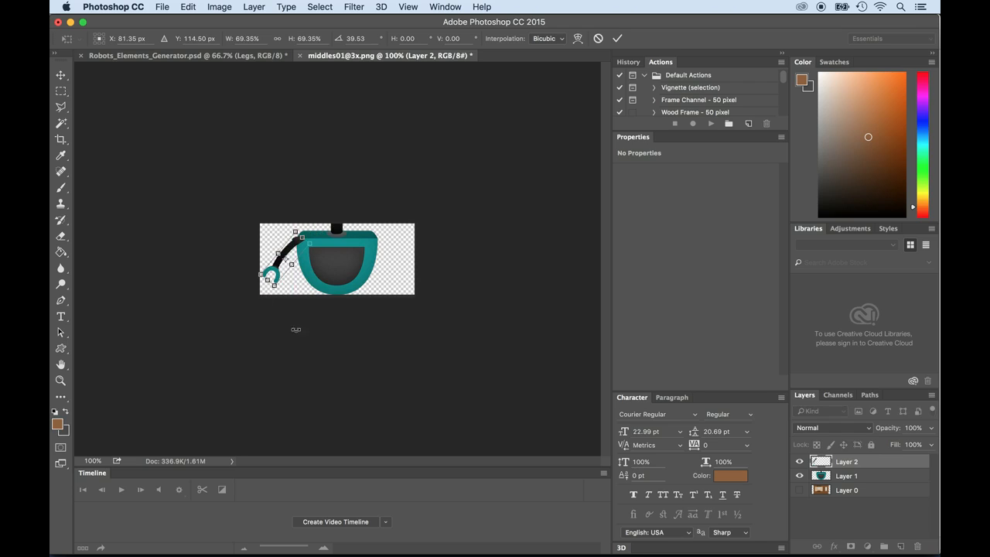
click(274, 289)
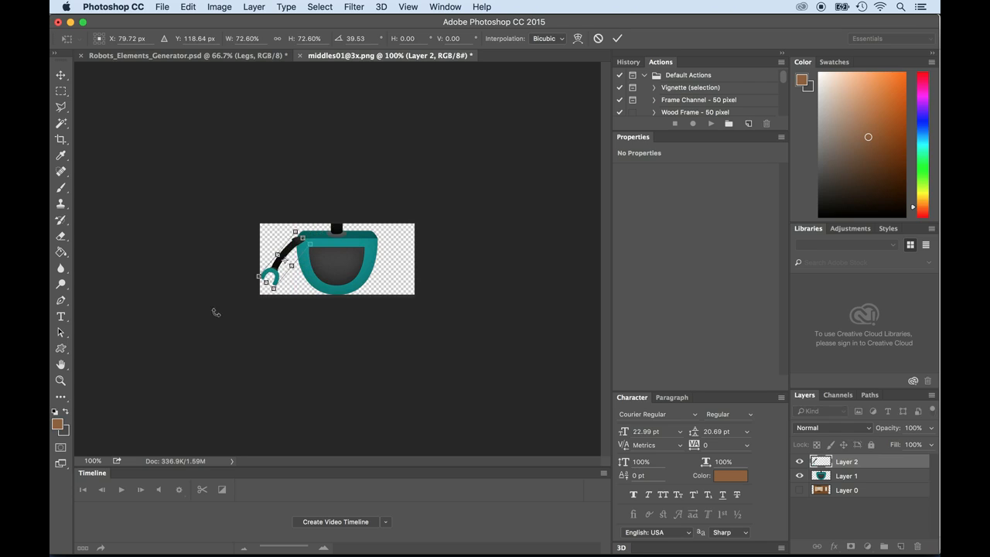
key(Return)
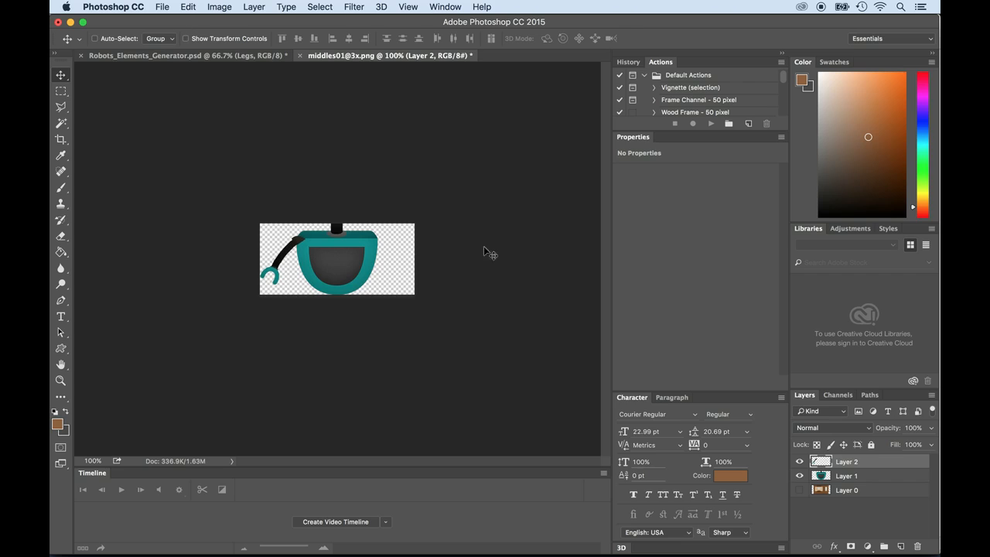
Step: Duplicate the arm layer and mirror the copy horizontally by setting its transform width to -100%
drag(877, 461, 901, 541)
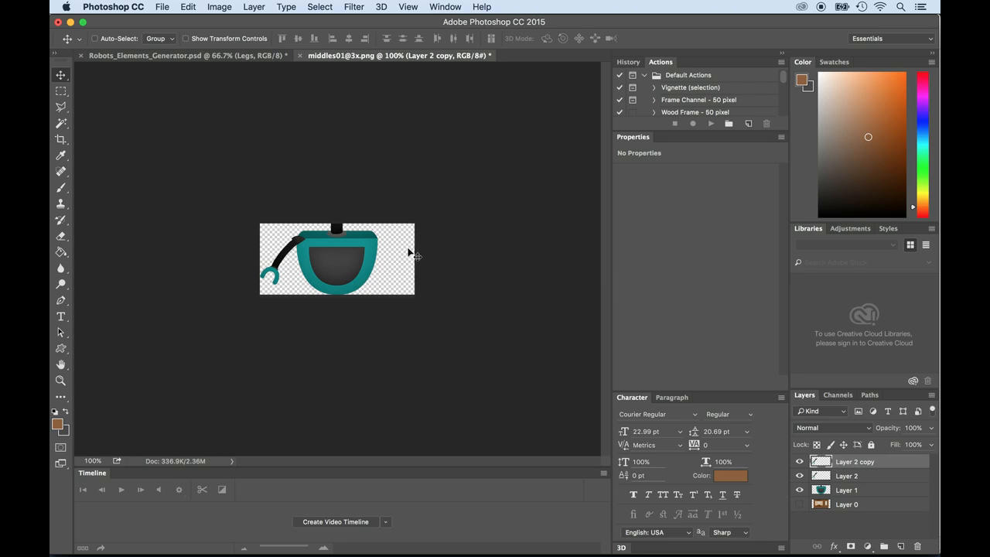
click(194, 6)
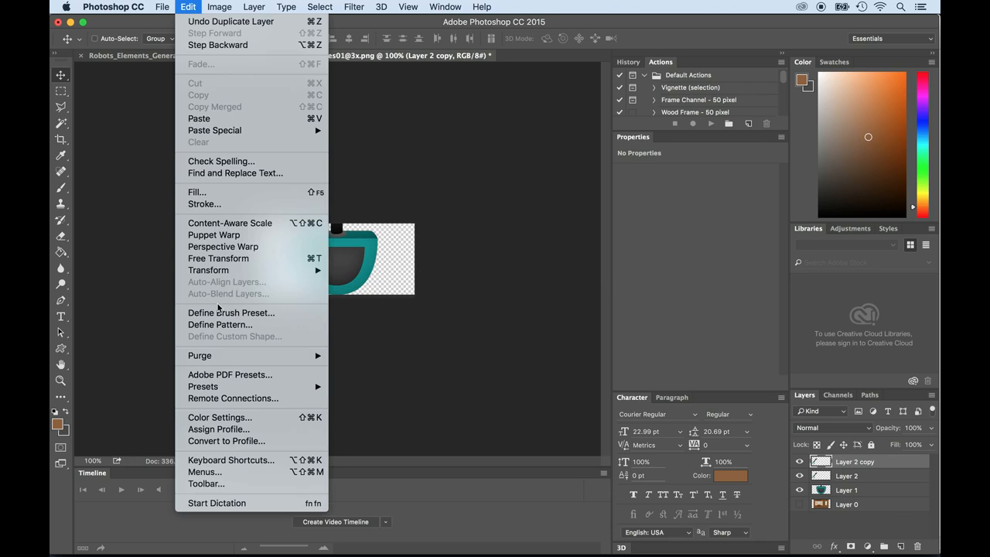
click(222, 260)
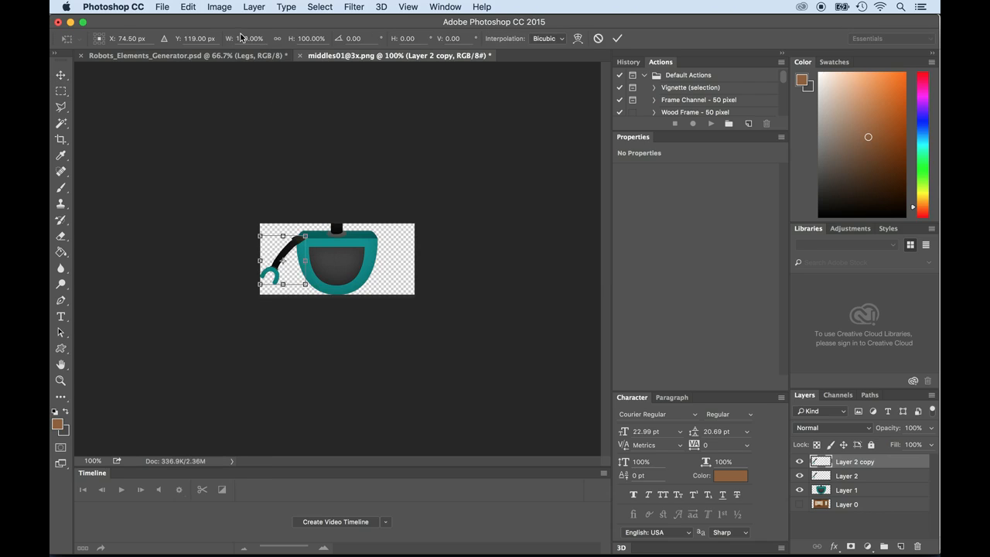
text(-)
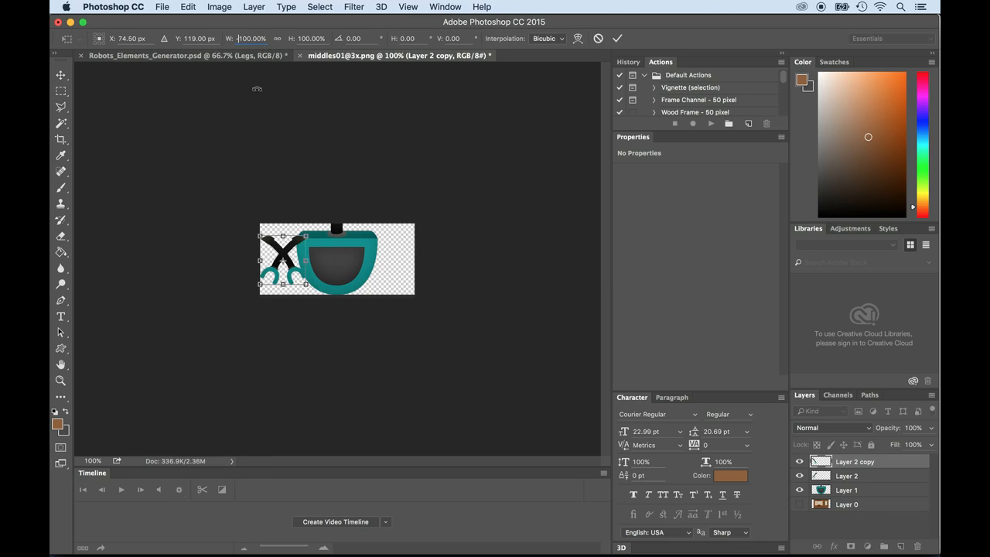
key(Return)
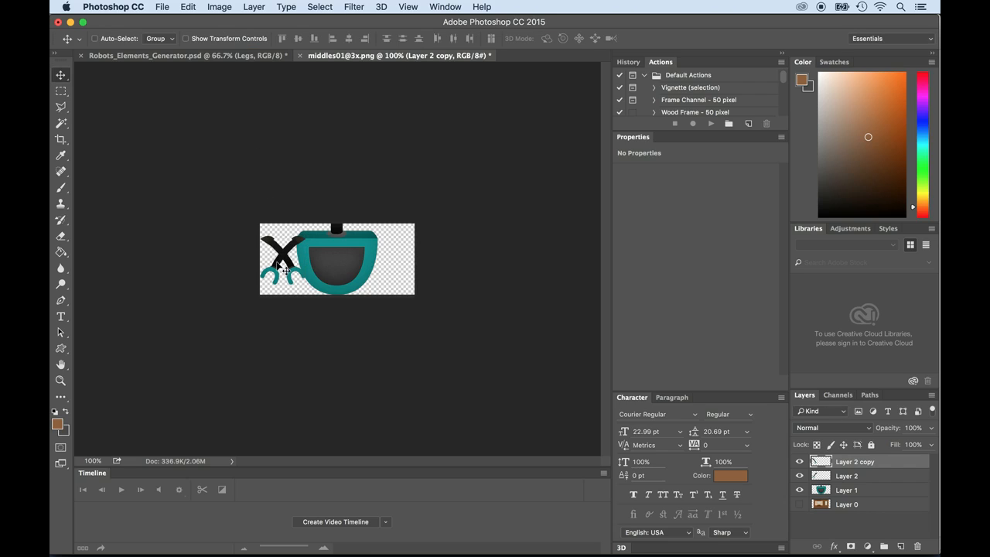
Step: Move the mirrored arm horizontally across the body until it attaches to the right shoulder
key(shift+Right)
key(shift+Right)
key(shift+Right)
key(shift+Right)
key(shift+Right)
key(shift+Right)
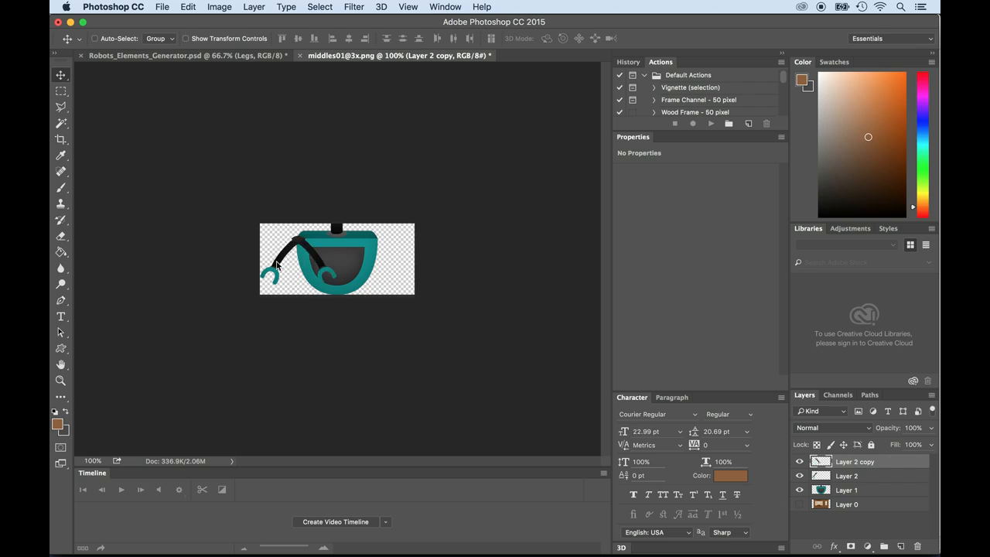
key(shift+Right)
key(shift+Right)
key(shift+Right)
key(shift+Right)
key(shift+Right)
key(shift+Right)
key(shift+Right)
key(shift+Right)
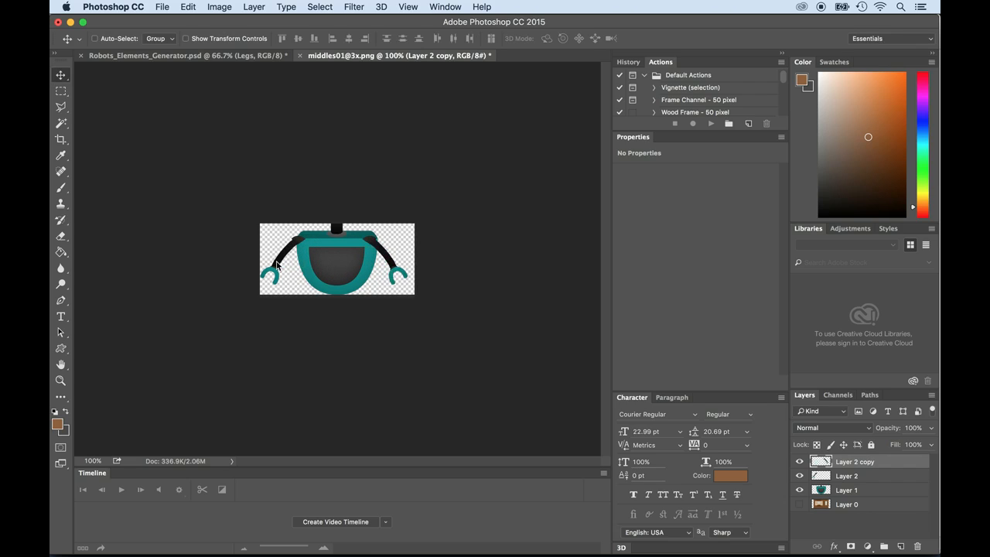
key(shift+Right)
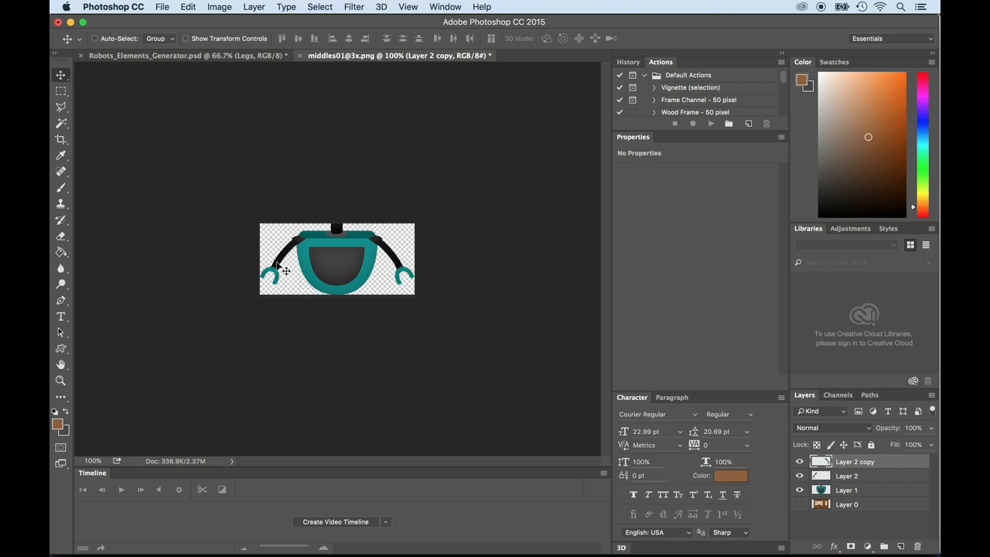
key(Right)
key(super+alt+shift+s)
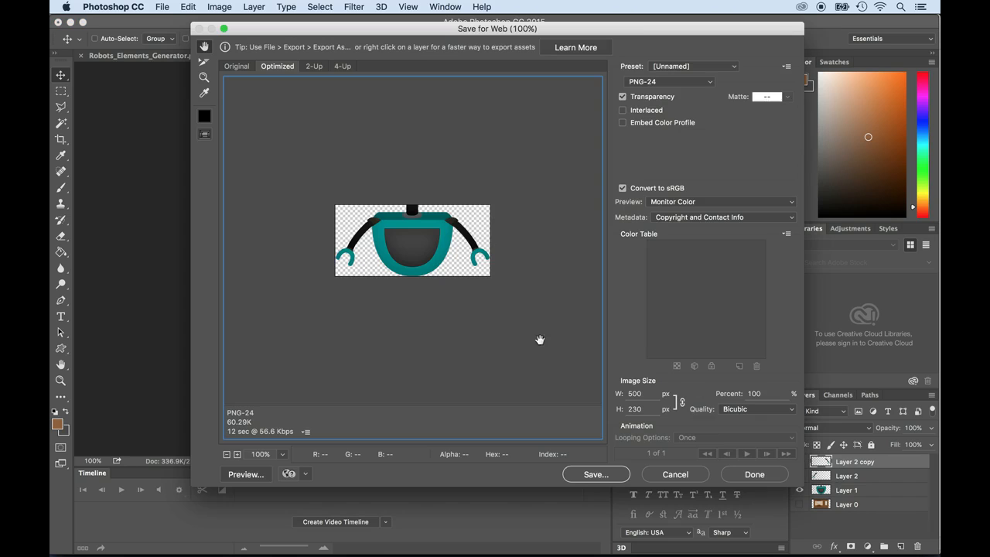
click(596, 475)
click(504, 99)
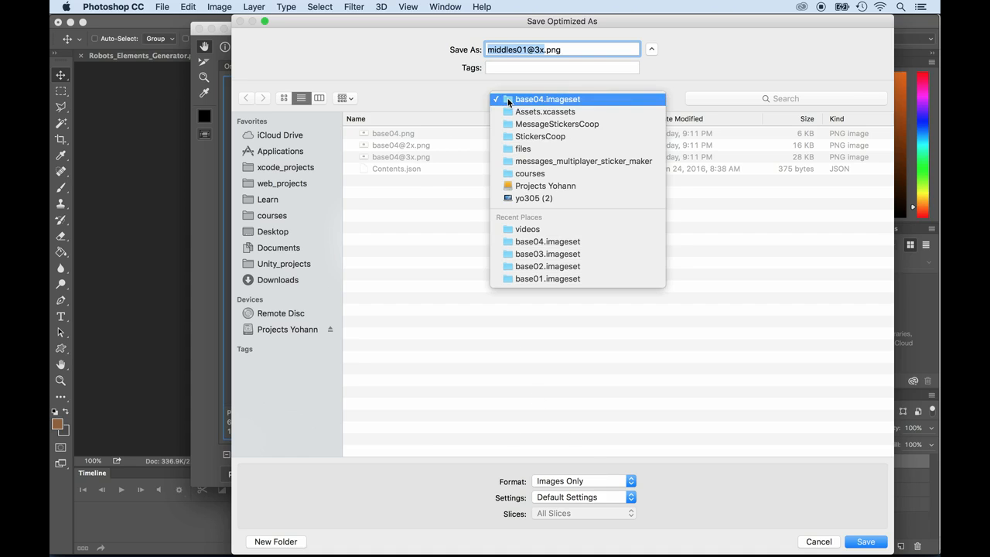
click(510, 111)
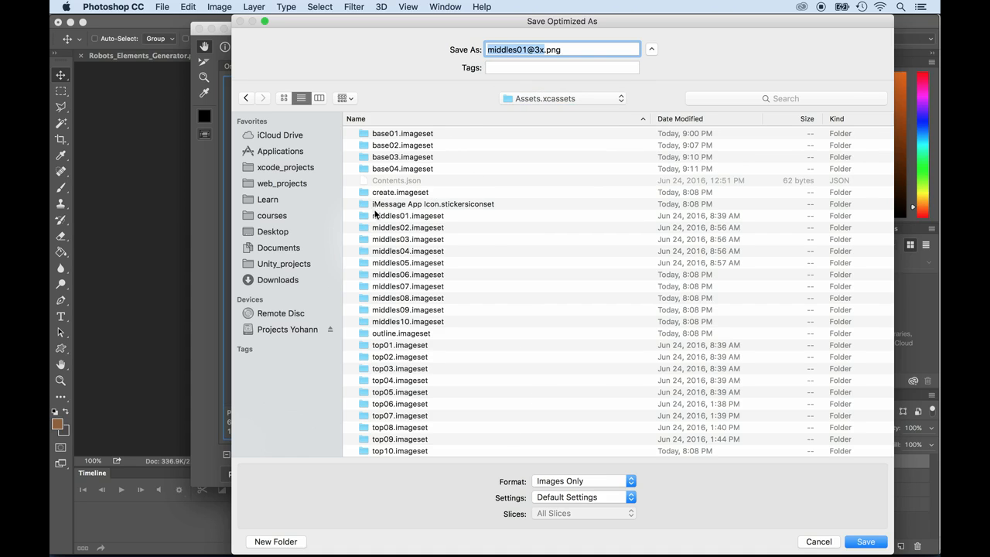
double_click(382, 208)
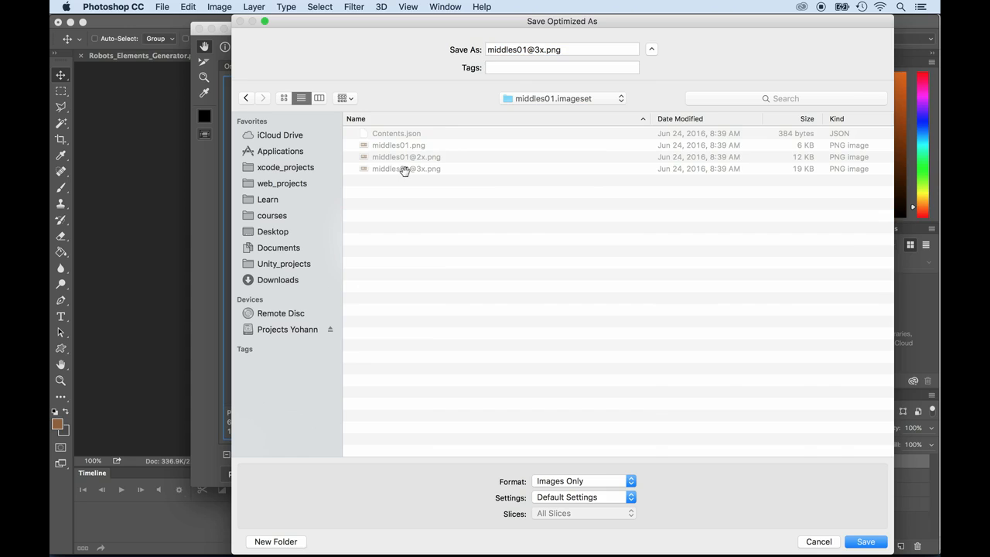
click(857, 544)
click(646, 308)
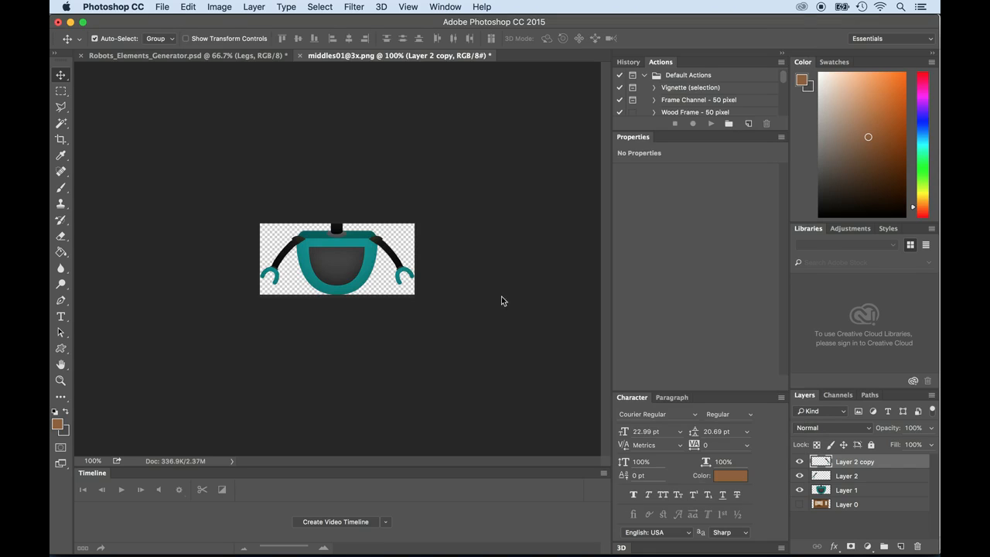
key(super+alt+shift+s)
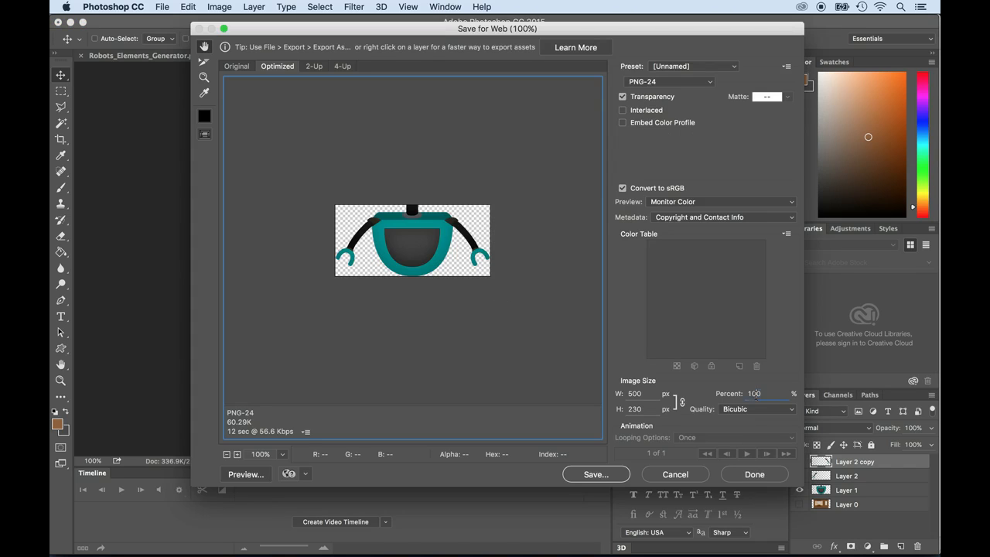
text(67)
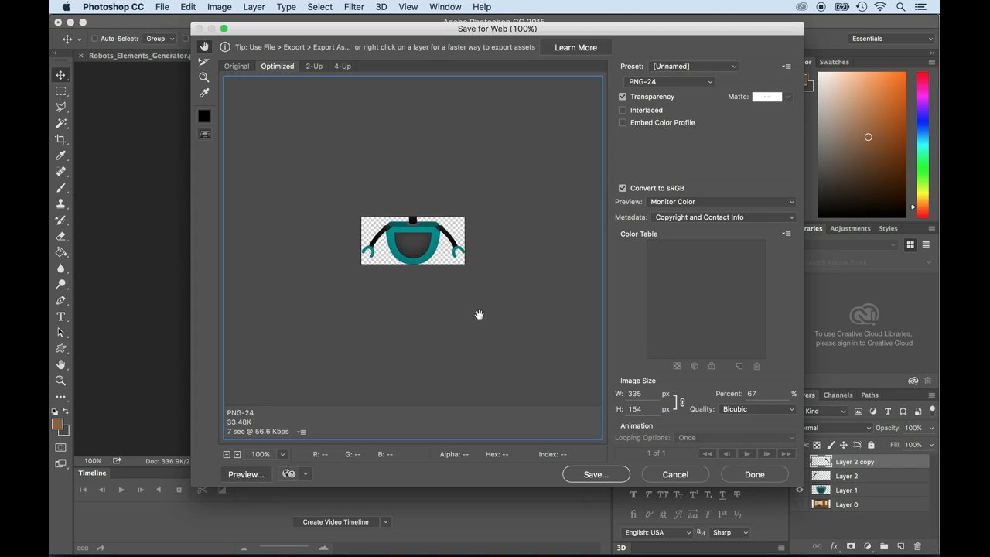
key(Return)
click(405, 157)
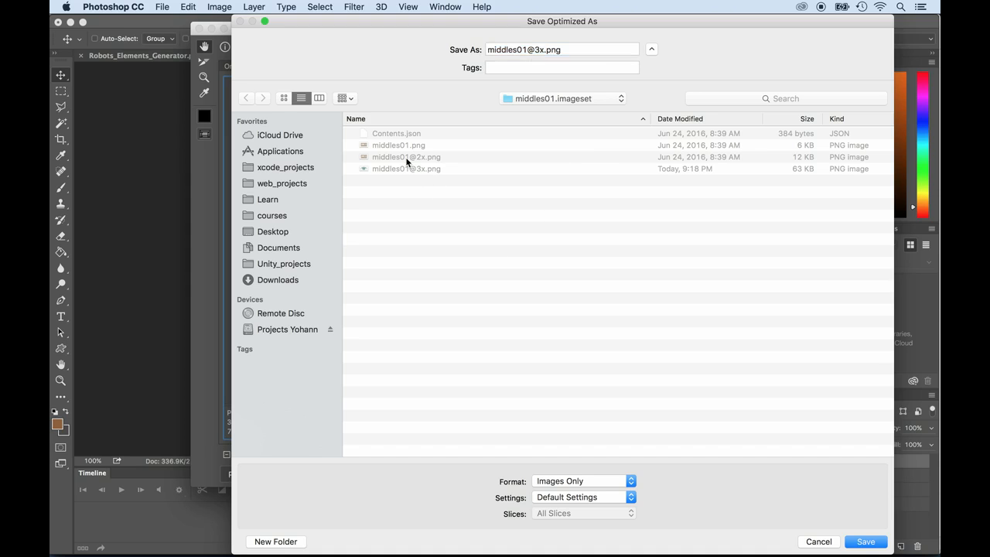
key(Return)
click(642, 307)
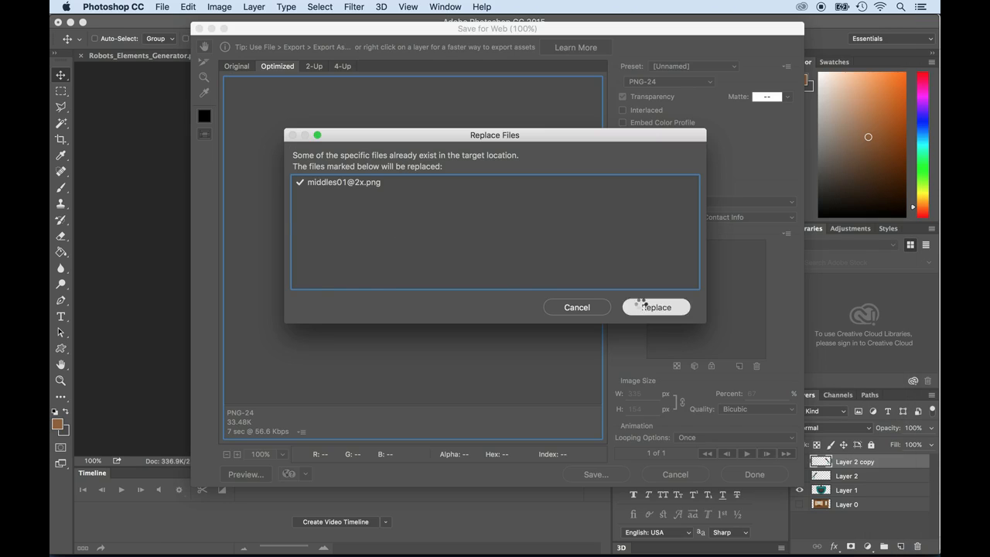
Step: Export the teal robot body for web at 33% size, replacing middles01.png in middles01.imageset
key(super+alt+shift+s)
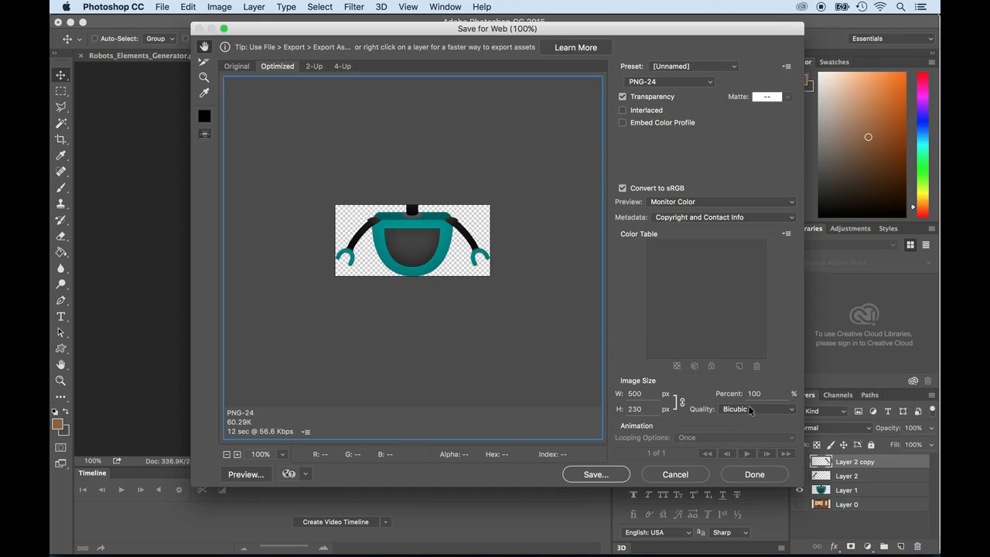
double_click(754, 394)
text(33)
key(Tab)
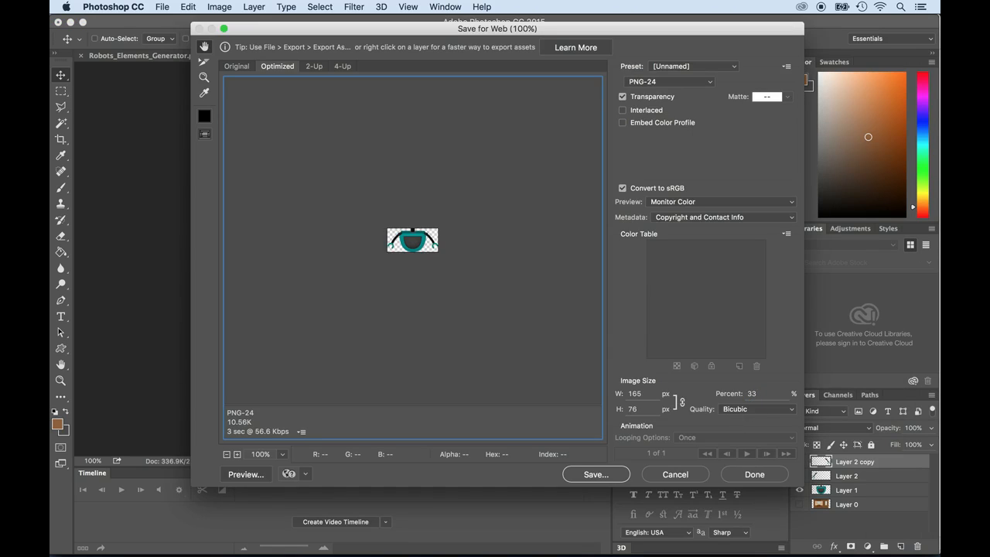
key(Return)
text(middles01)
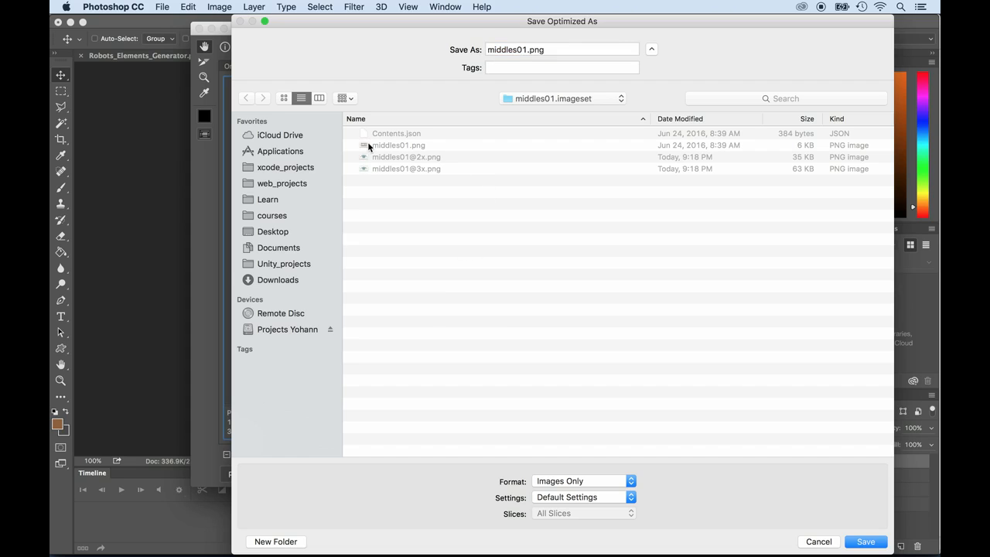
key(Return)
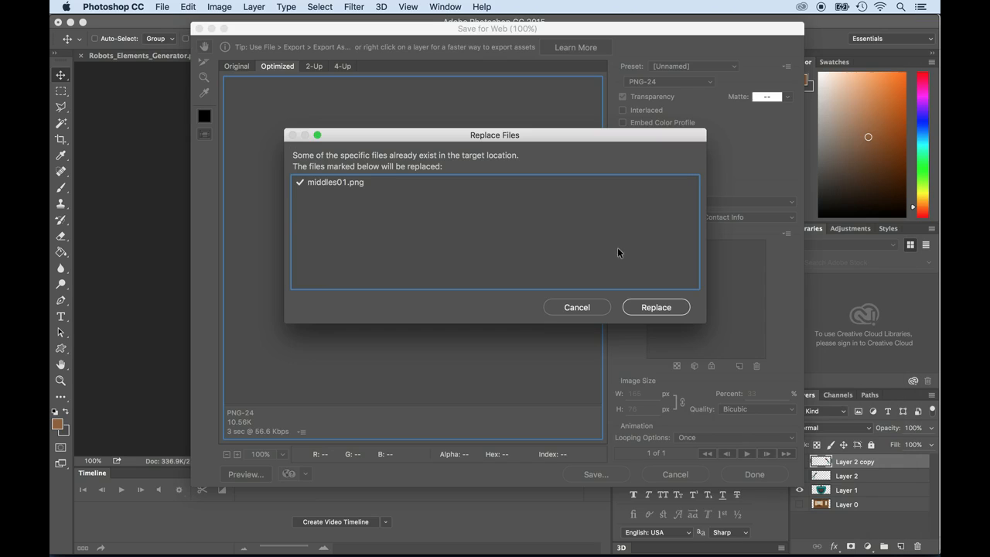
click(657, 307)
key(super+Tab)
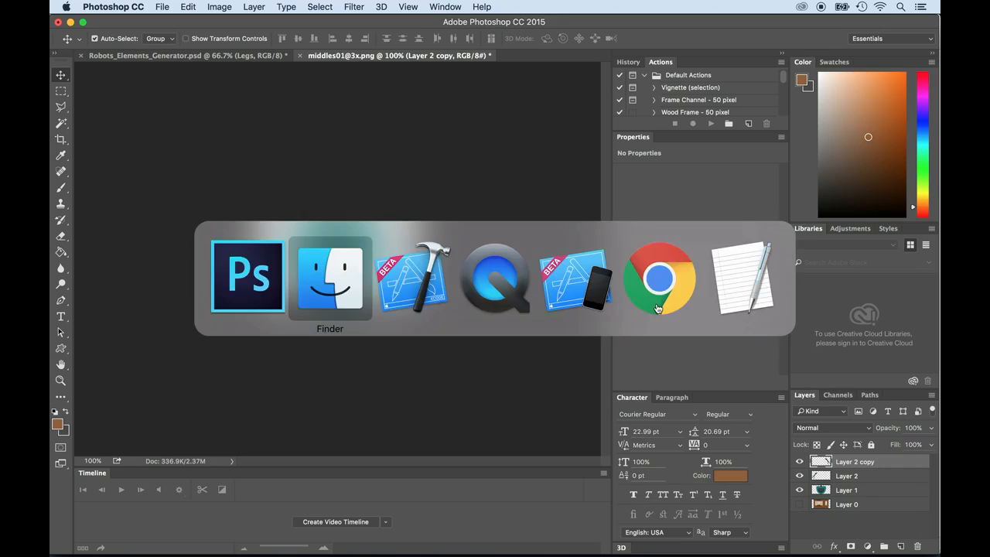
key(super+Tab)
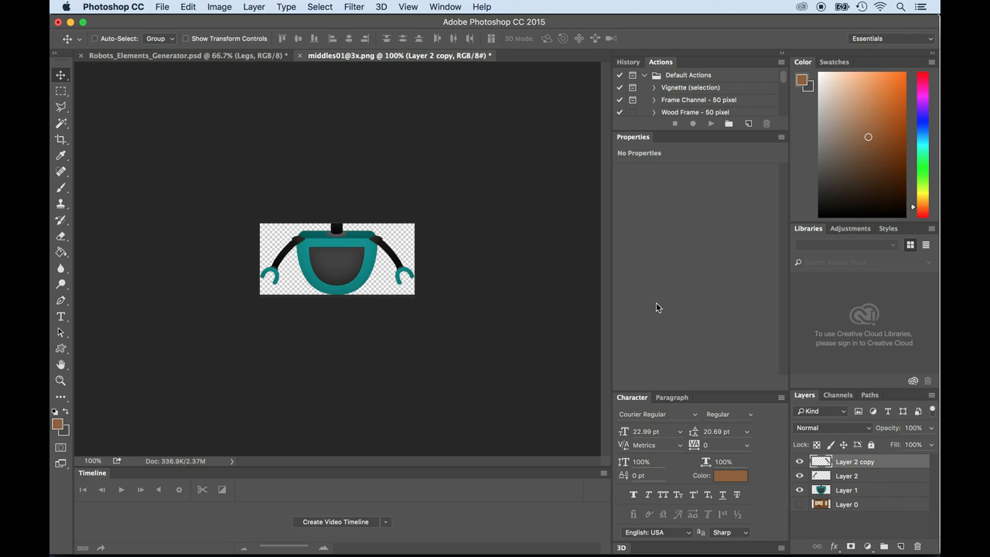
Step: Merge the body, both arm layers and the hidden Layer 0 into a single layer
shift+click(856, 492)
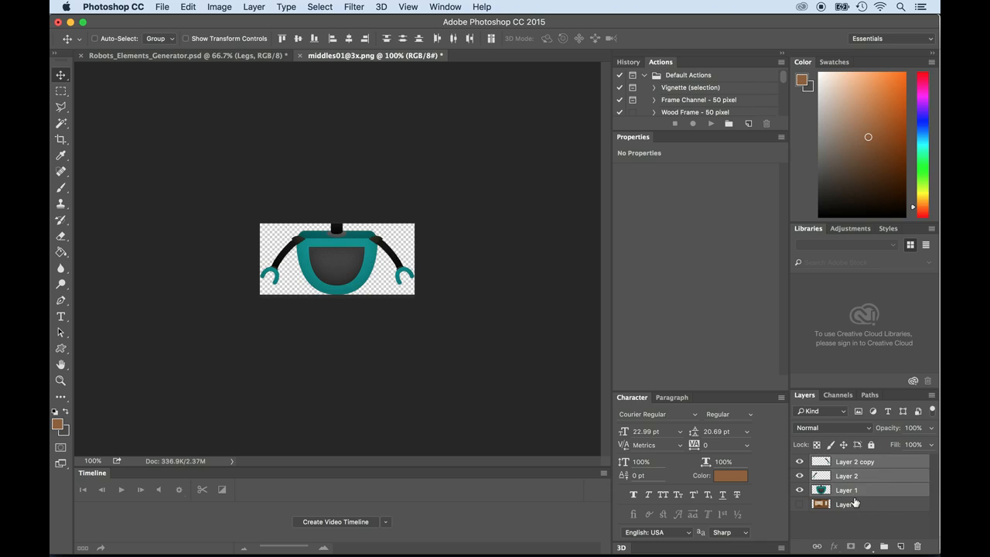
click(857, 505)
shift+click(855, 467)
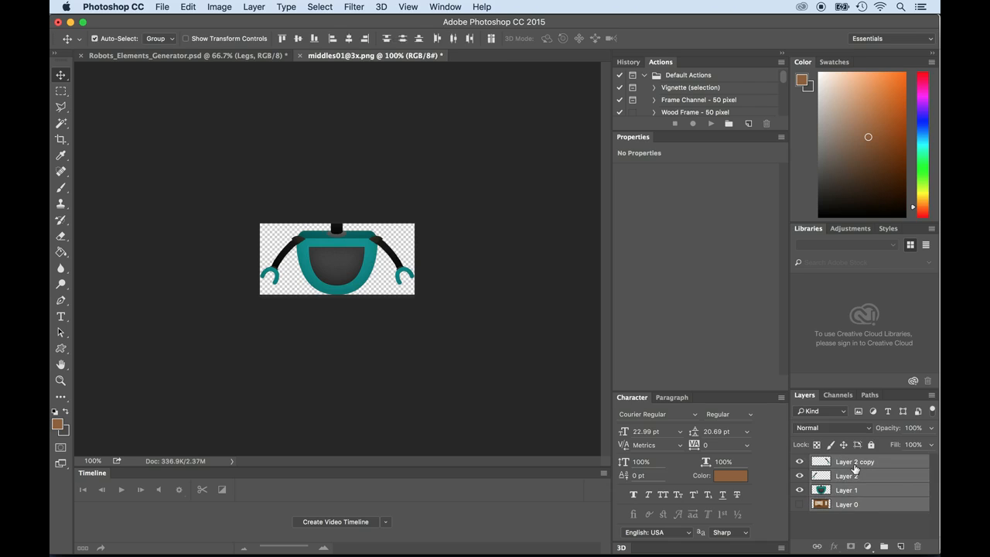
key(super+e)
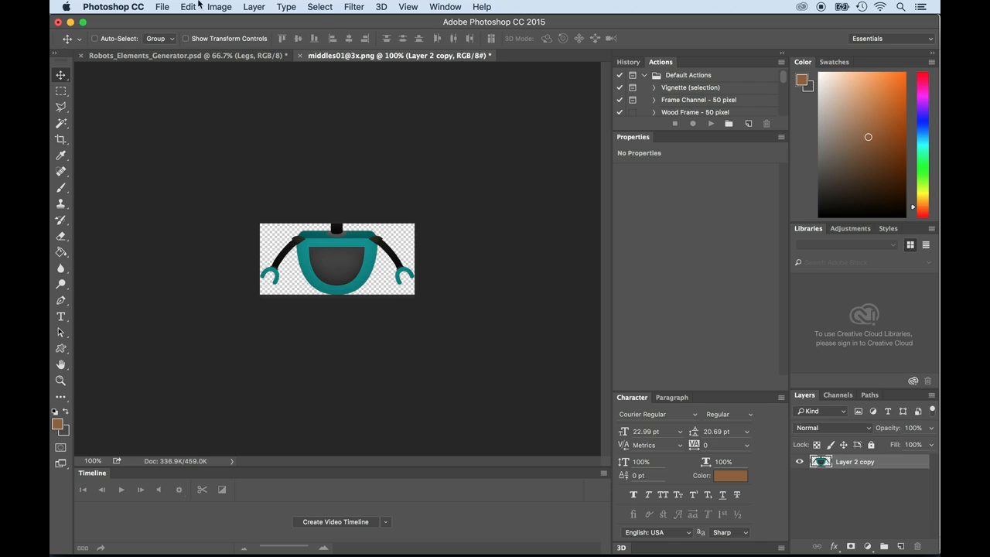
Step: Recolour the robot's teal parts to orange-brown with Replace Color, sampling the teal body and setting Hue to -155
click(218, 6)
mouse_move(231, 41)
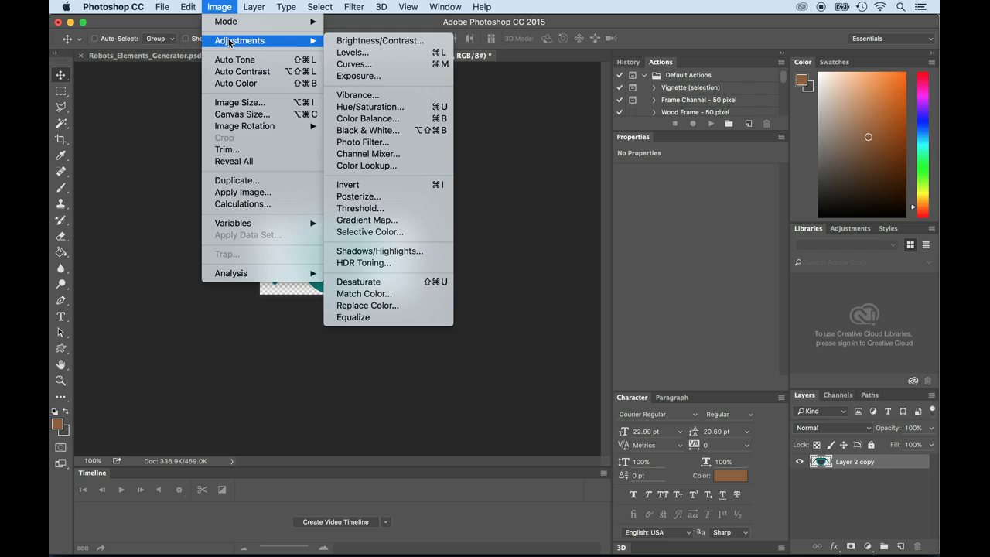
click(396, 307)
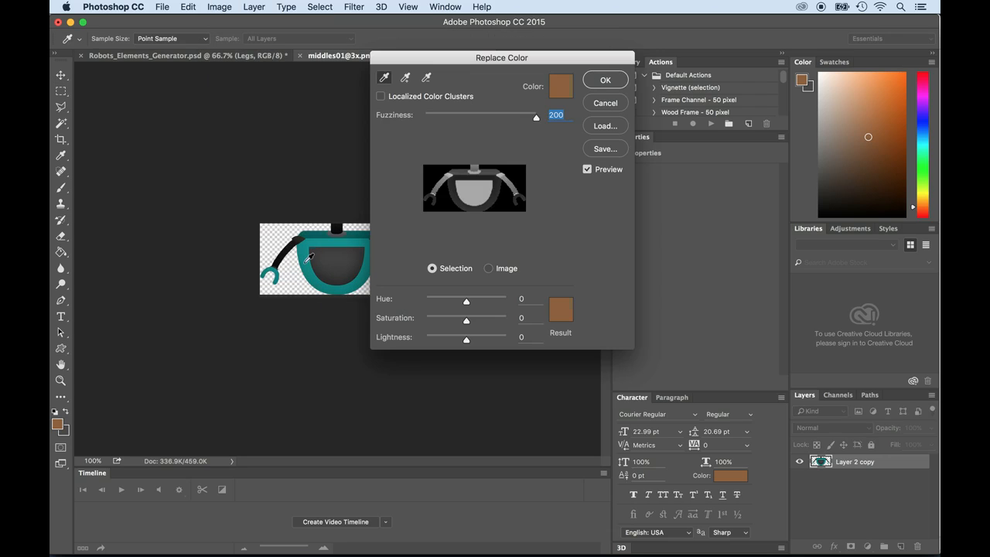
click(305, 263)
drag(466, 300, 432, 302)
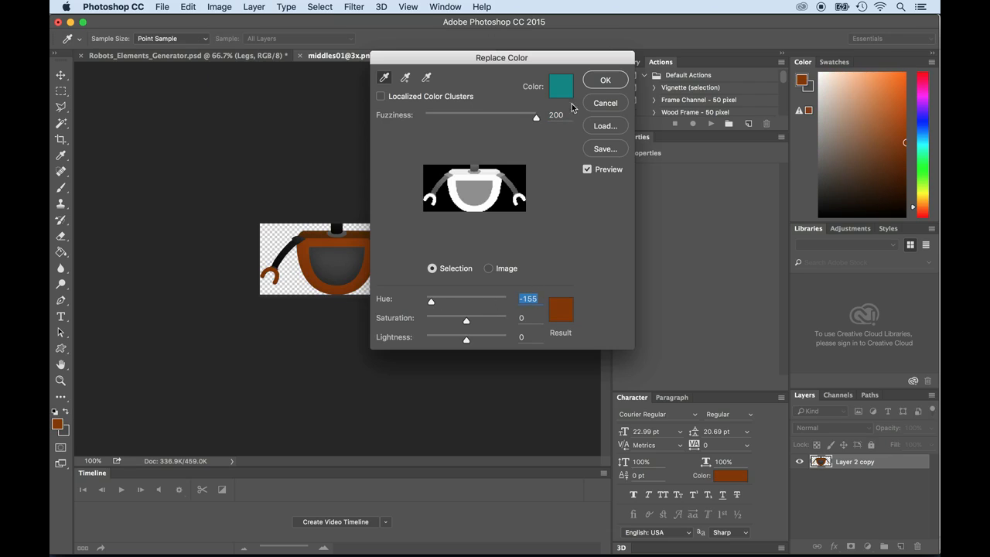
click(602, 81)
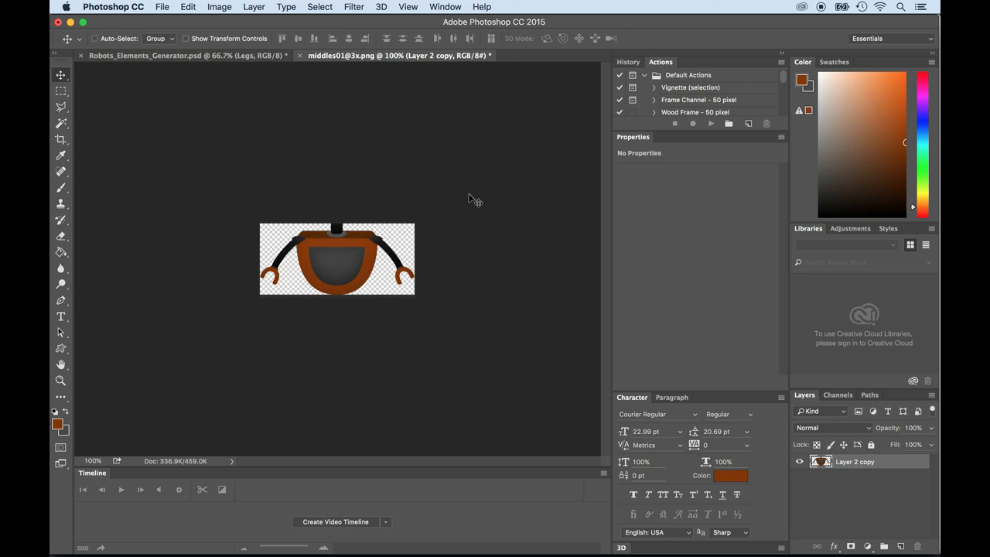
key(super+alt+shift+s)
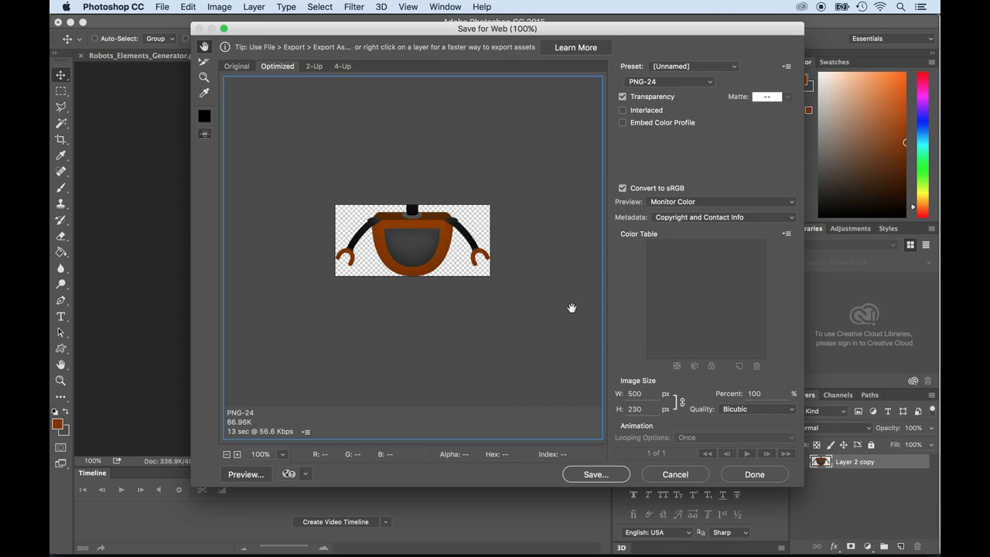
key(Return)
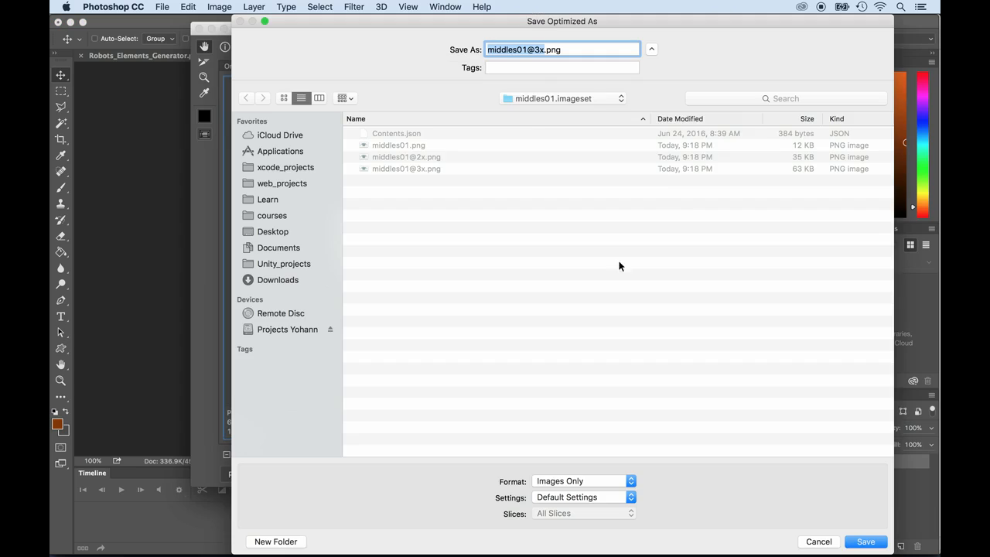
click(531, 99)
click(530, 109)
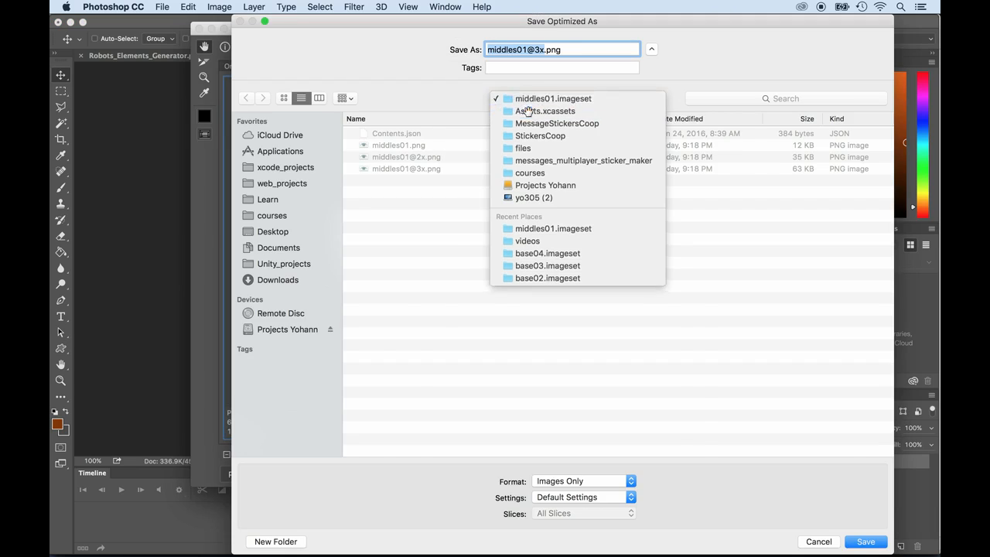
double_click(384, 227)
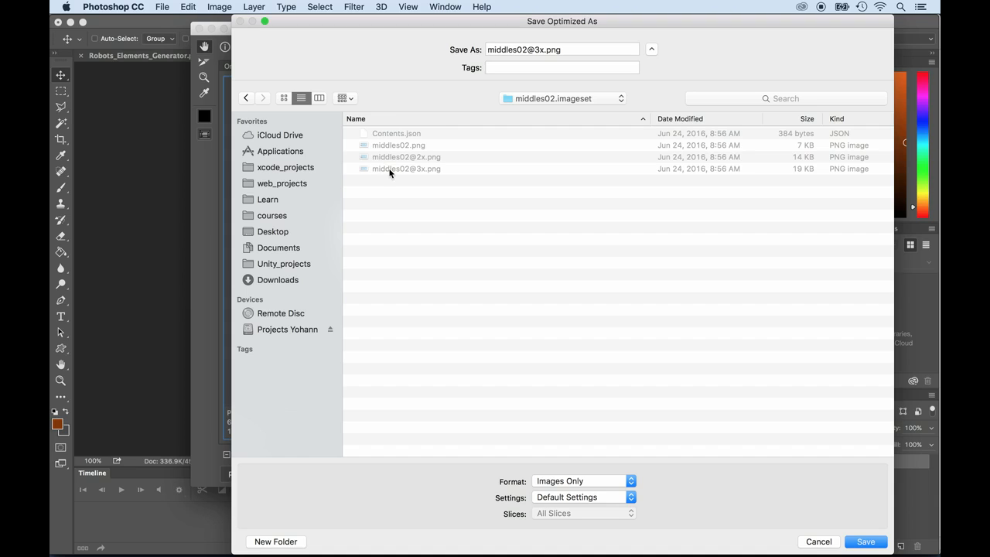
key(Return)
click(642, 303)
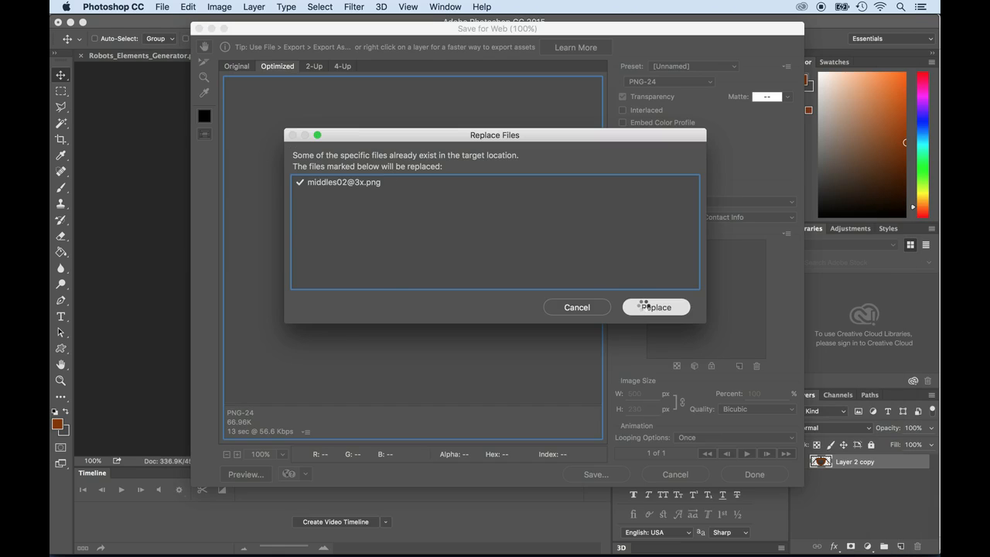
key(super+alt+shift+s)
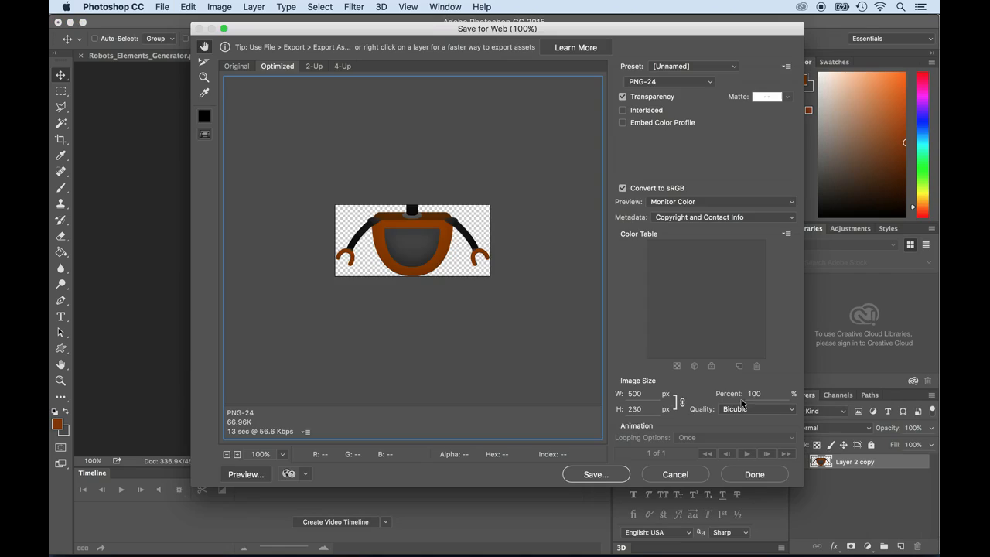
double_click(754, 393)
text(67)
key(Return)
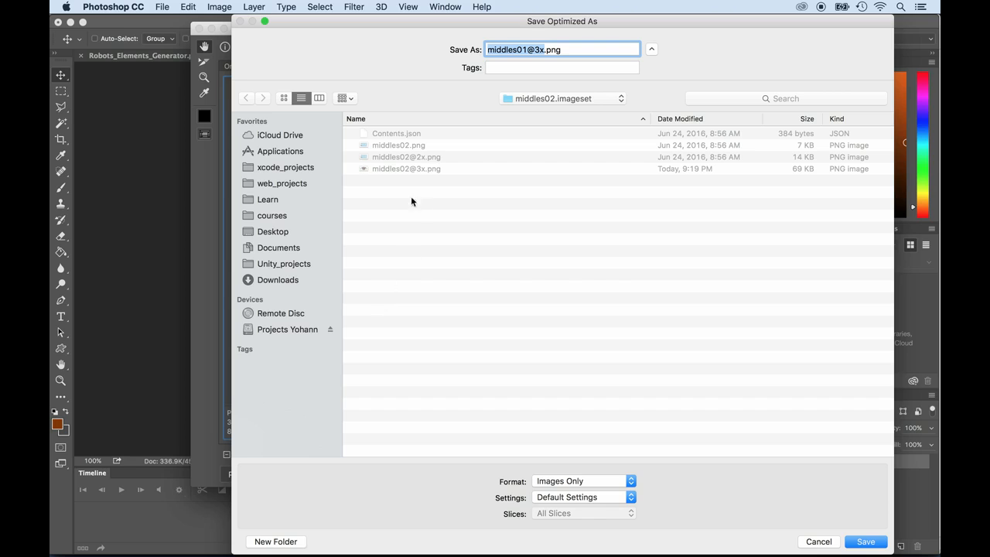
click(387, 162)
key(Return)
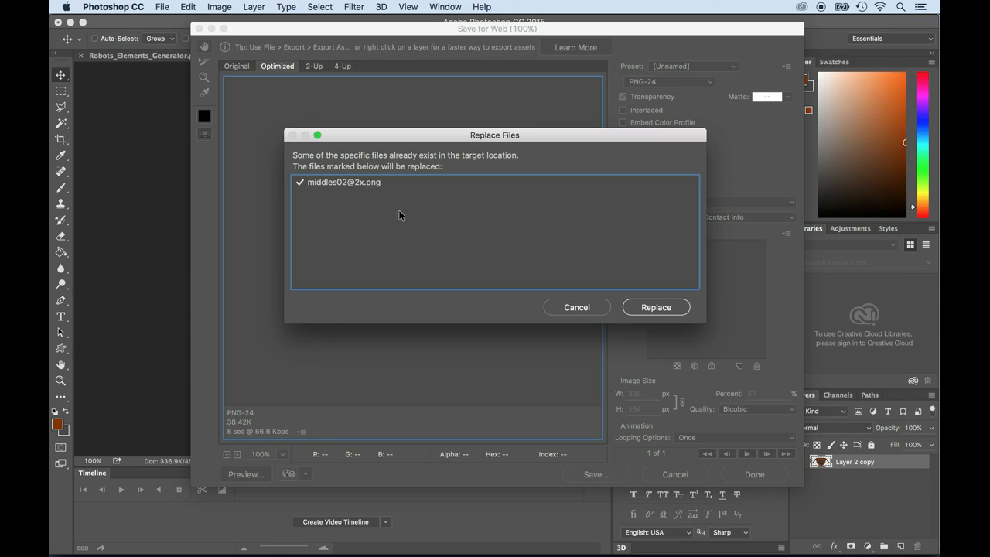
click(673, 308)
Step: Export the orange-brown robot body for web at 33% size, replacing middles02.png in the middles02.imageset folder
key(super+alt+shift+s)
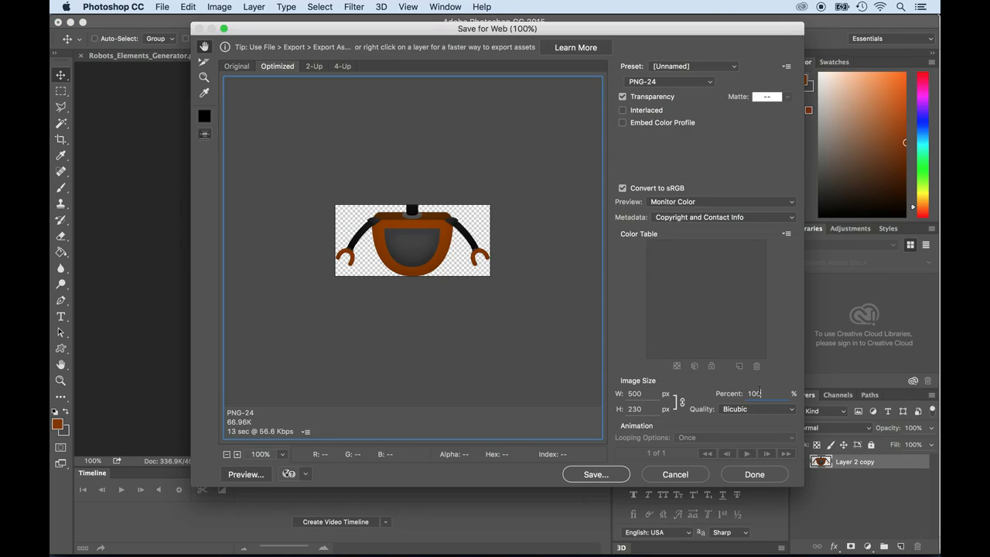
double_click(760, 393)
text(33)
key(Return)
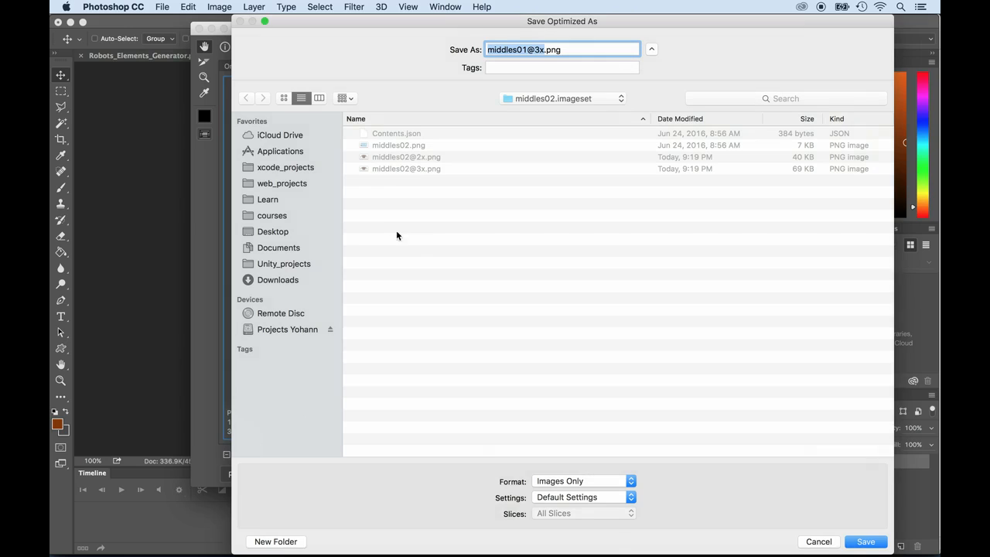
click(386, 145)
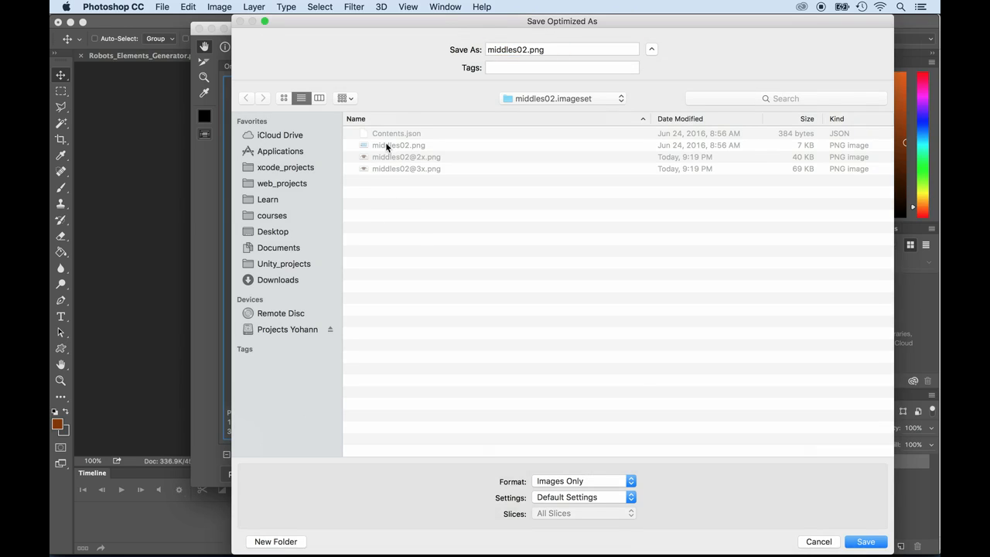
click(866, 542)
click(639, 308)
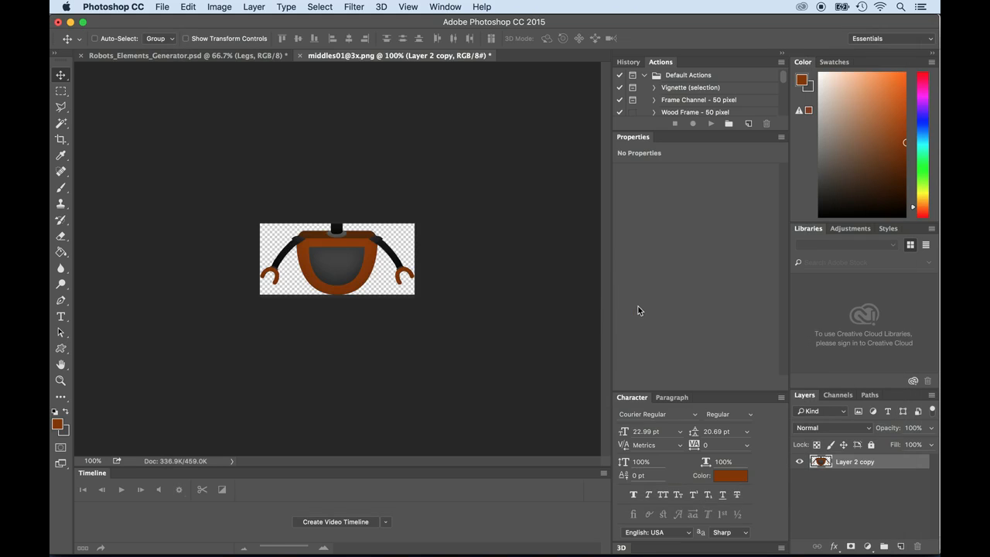
Step: Switch to Xcode, clean and run the MessageStickersCoop scheme on iPhone SE, and show the middles02 image set
key(super+Tab)
key(super+Tab)
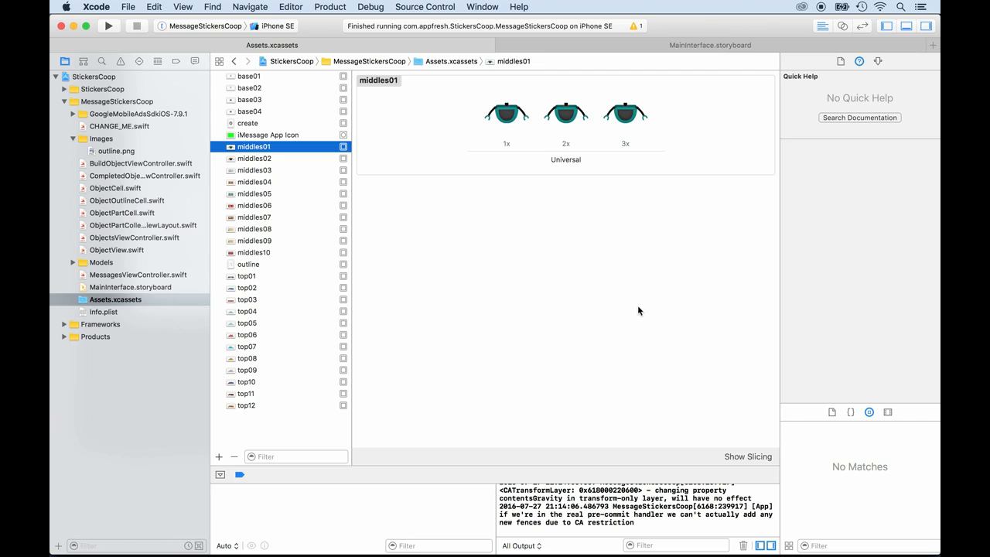
key(shift+super+k)
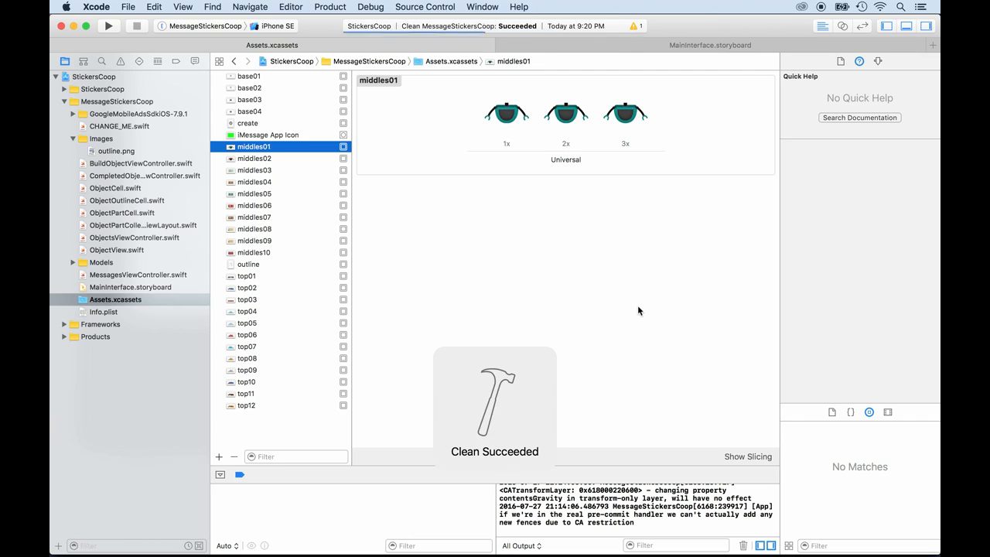
key(super+r)
click(594, 291)
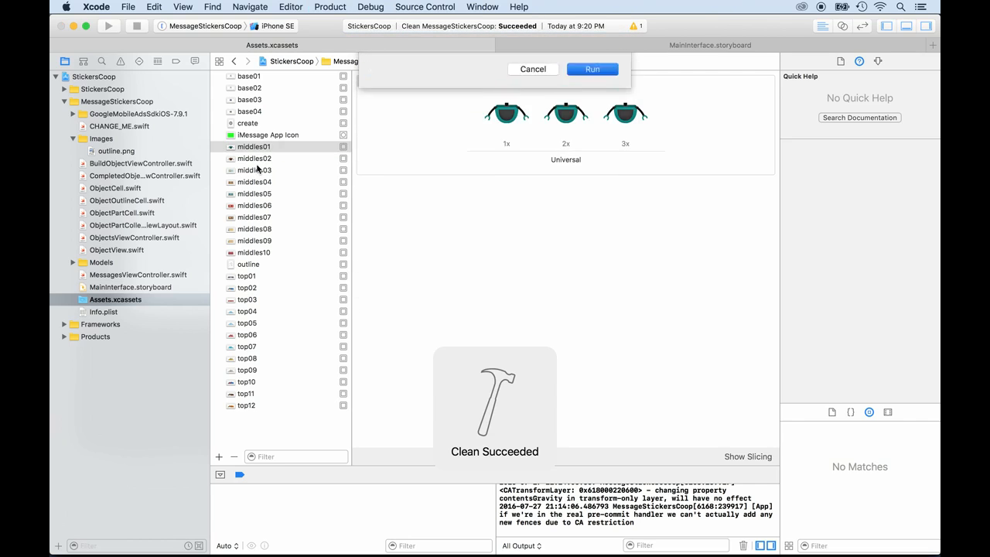
click(250, 159)
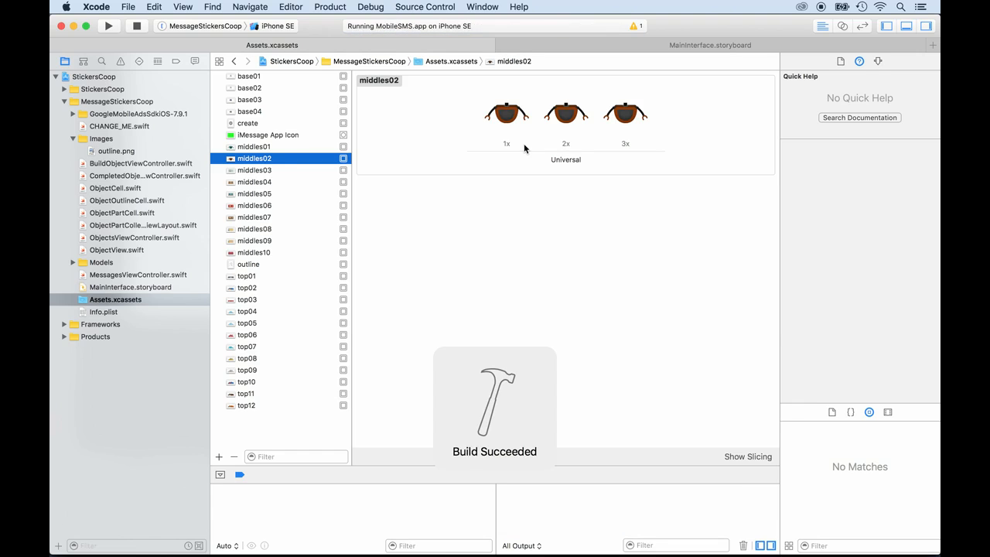
Step: Switch to the Simulator, start a new sticker in the iMessage app, choose the pink-footed legs and send them
key(super+Tab)
key(super+Tab)
key(super+Tab)
key(super+Tab)
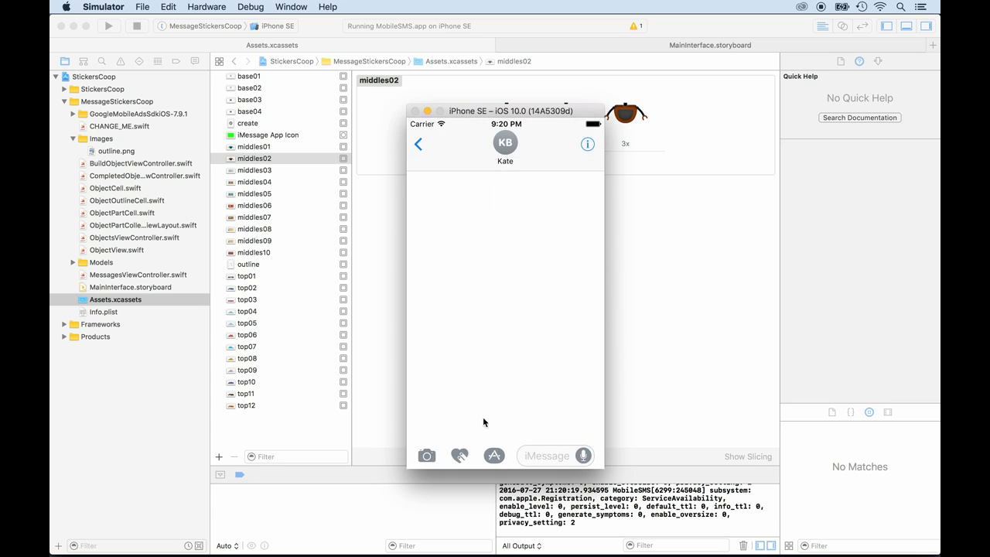
click(495, 456)
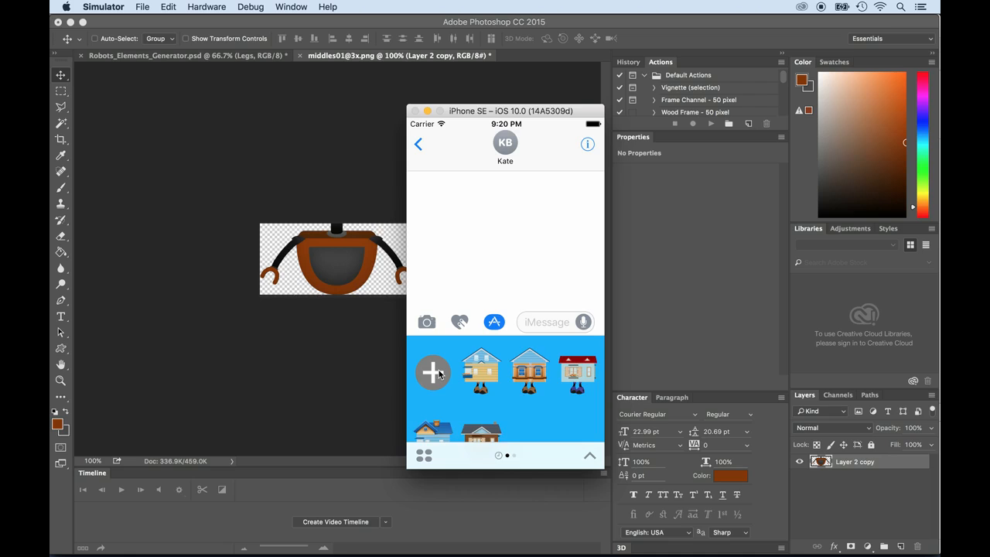
click(433, 373)
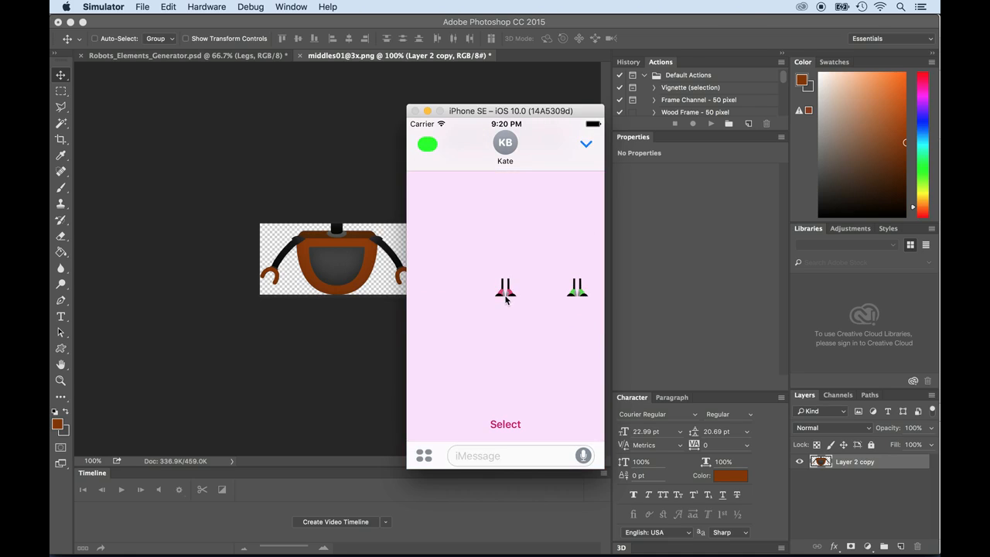
click(504, 423)
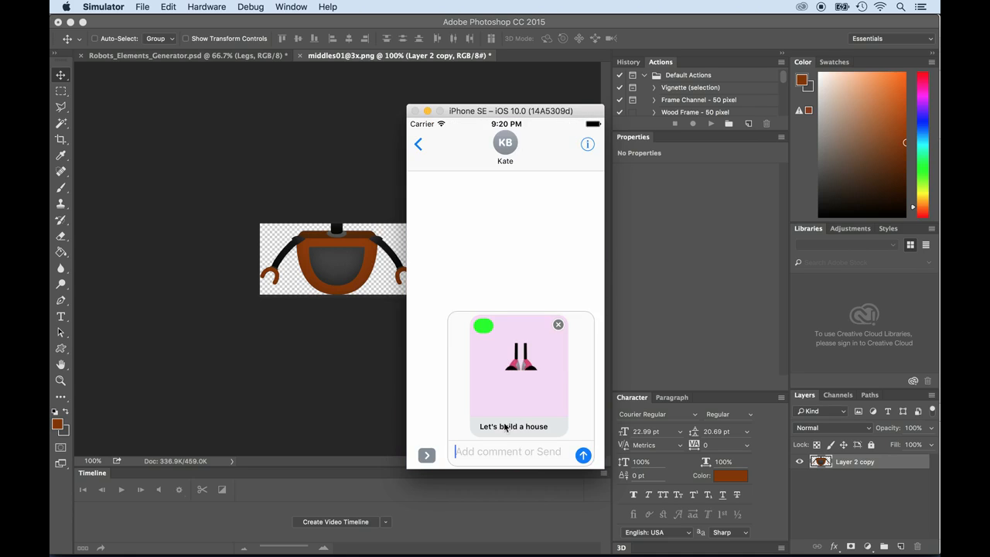
click(583, 455)
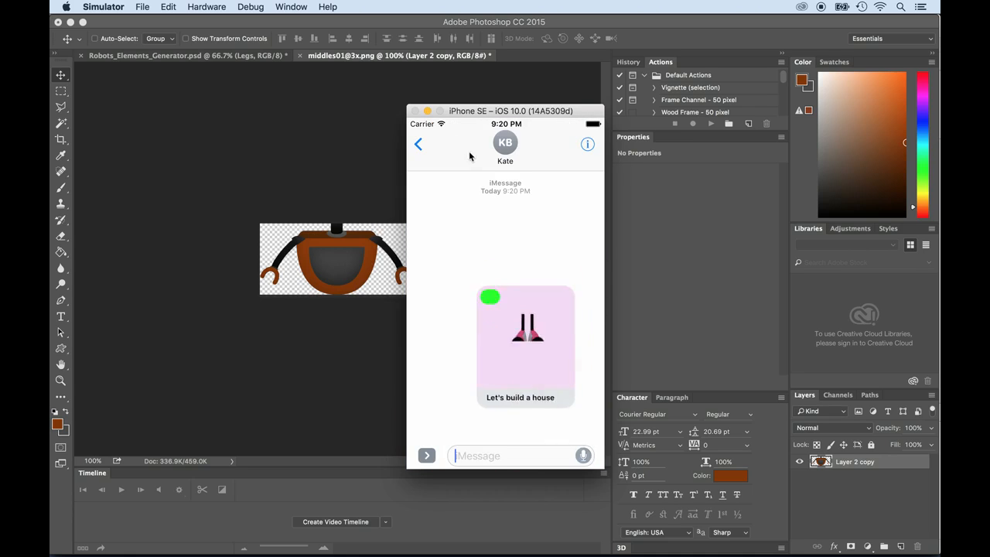
Step: Open the received legs message in the other contact's conversation, add the orange-brown robot body as second floor and send it
click(422, 147)
click(465, 248)
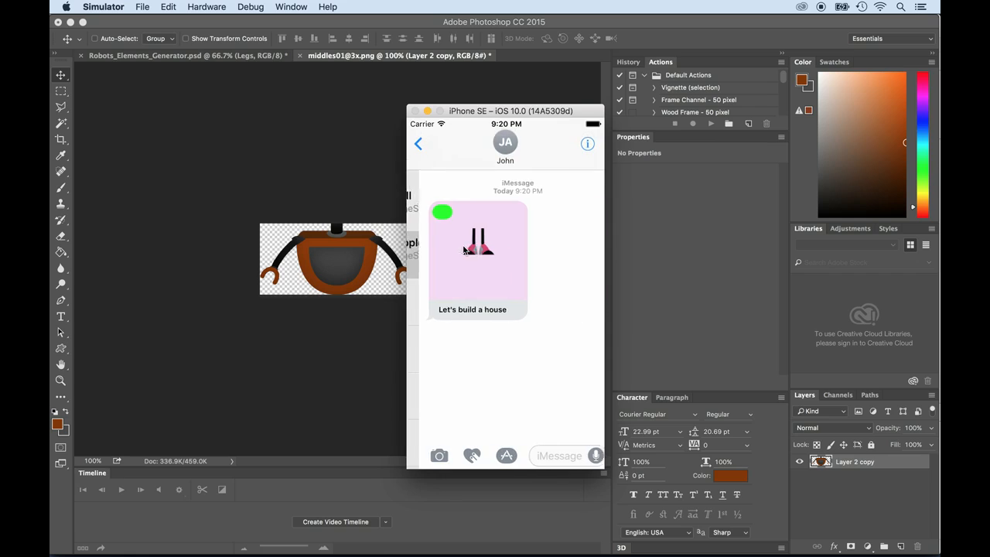
click(467, 268)
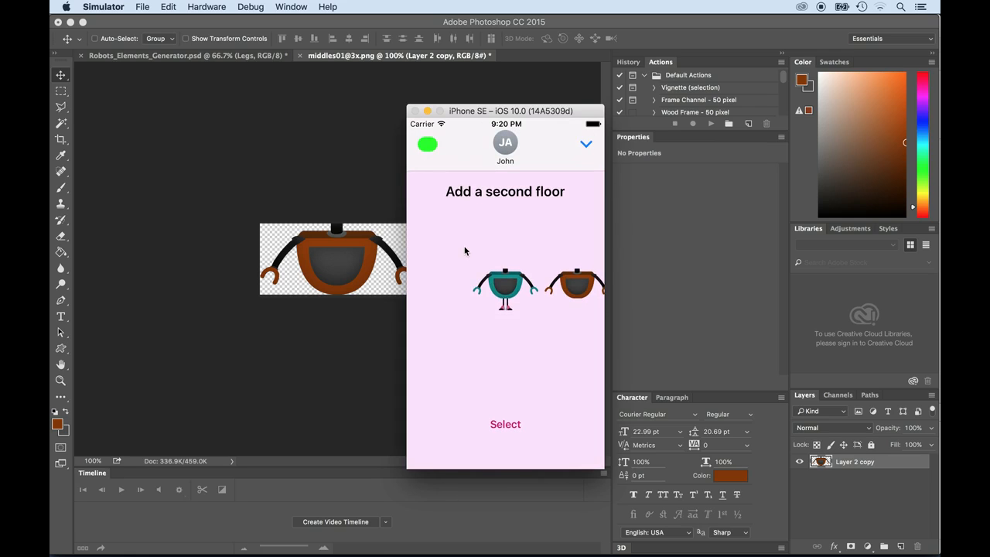
drag(507, 286, 425, 272)
mouse_move(499, 282)
mouse_down()
mouse_move(451, 281)
mouse_move(500, 277)
mouse_up()
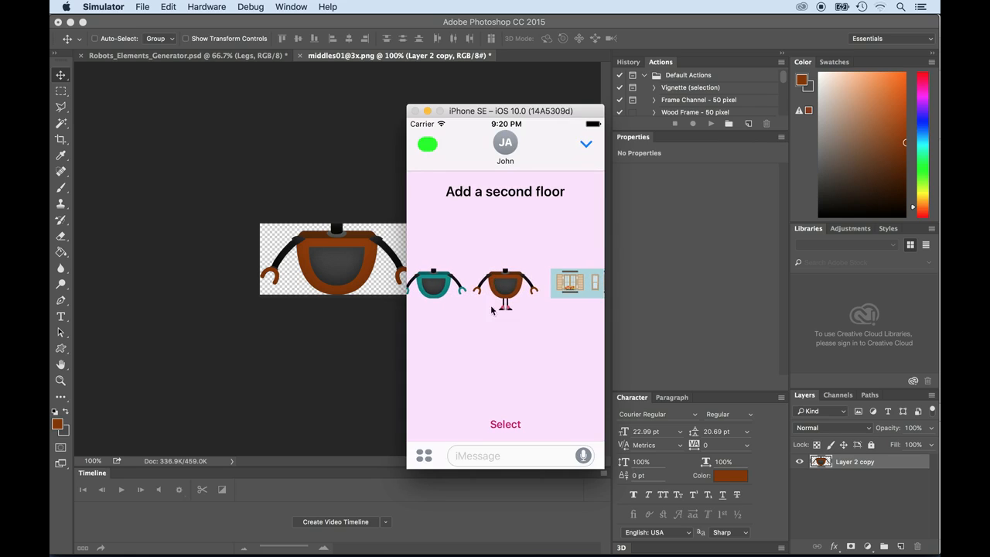
click(506, 424)
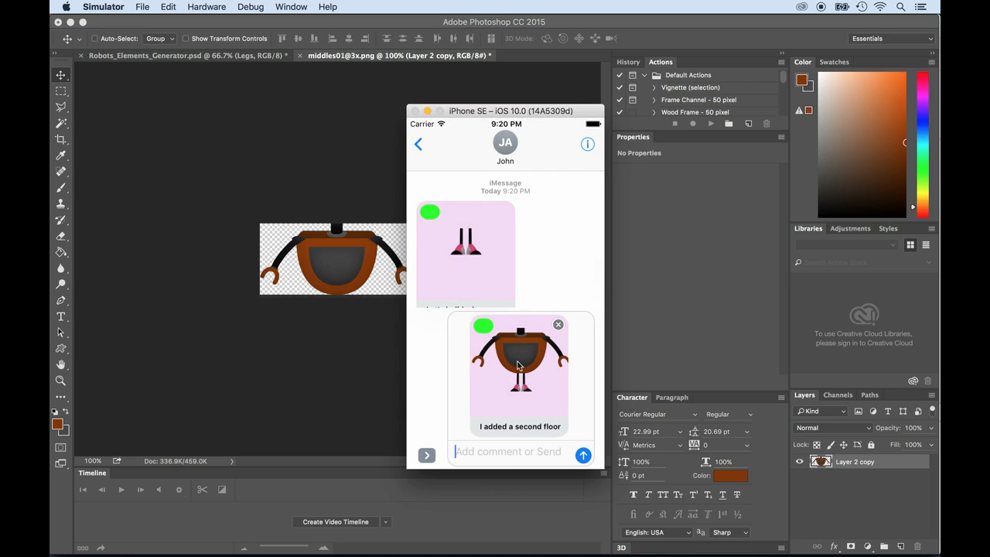
click(583, 455)
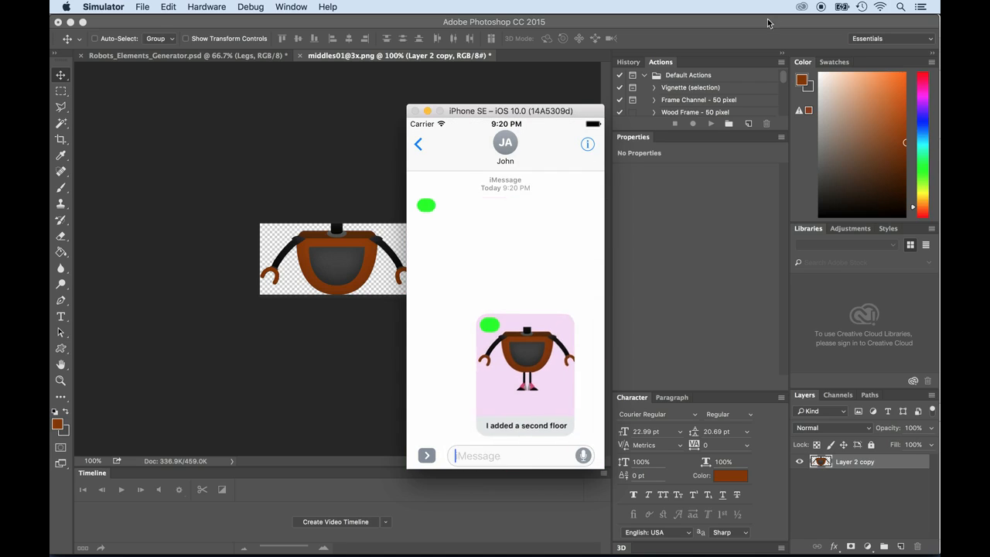